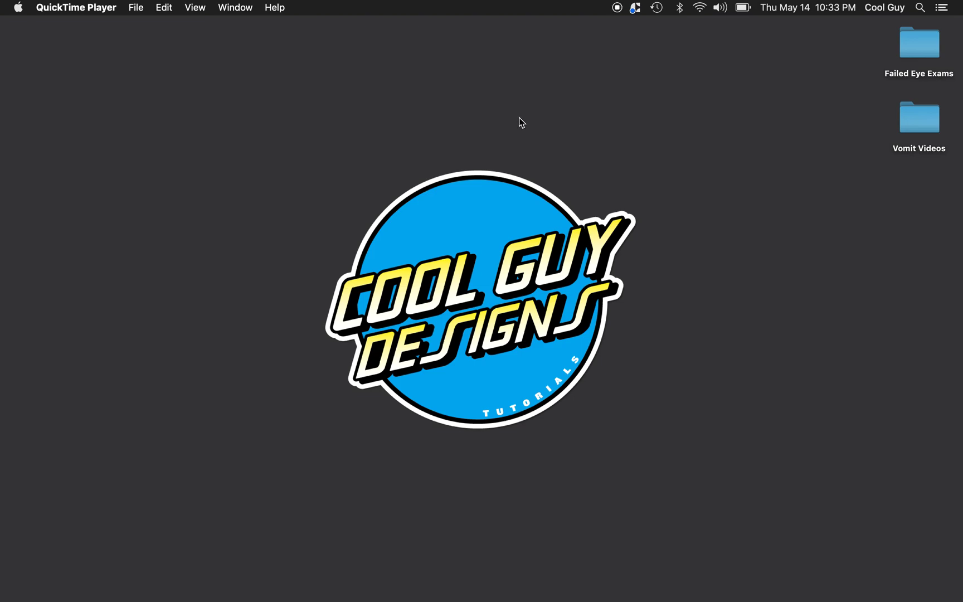
Create a new 1500 × 1500 px document named 'Eye Jitter' and zoom out to show the whole artboard.
key("super+Tab")
key("super+Tab")
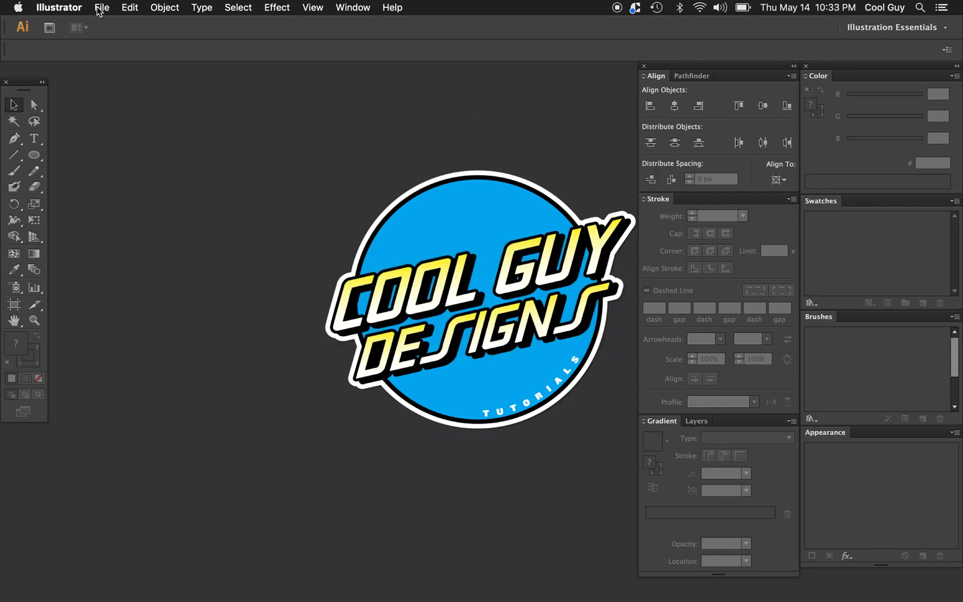
left_click(101, 8)
left_click(115, 23)
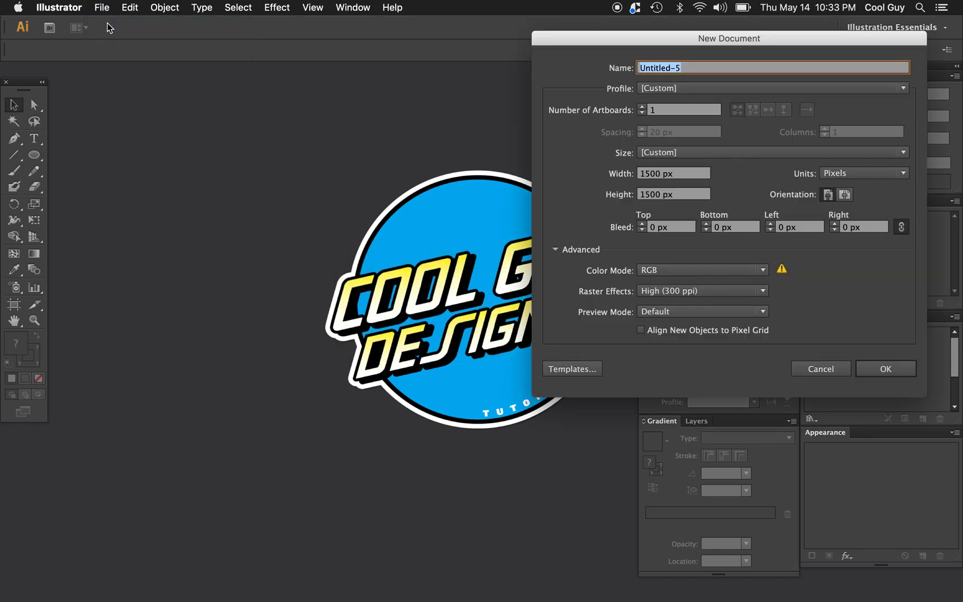
type("Eye Jitter")
left_click(880, 369)
key("z")
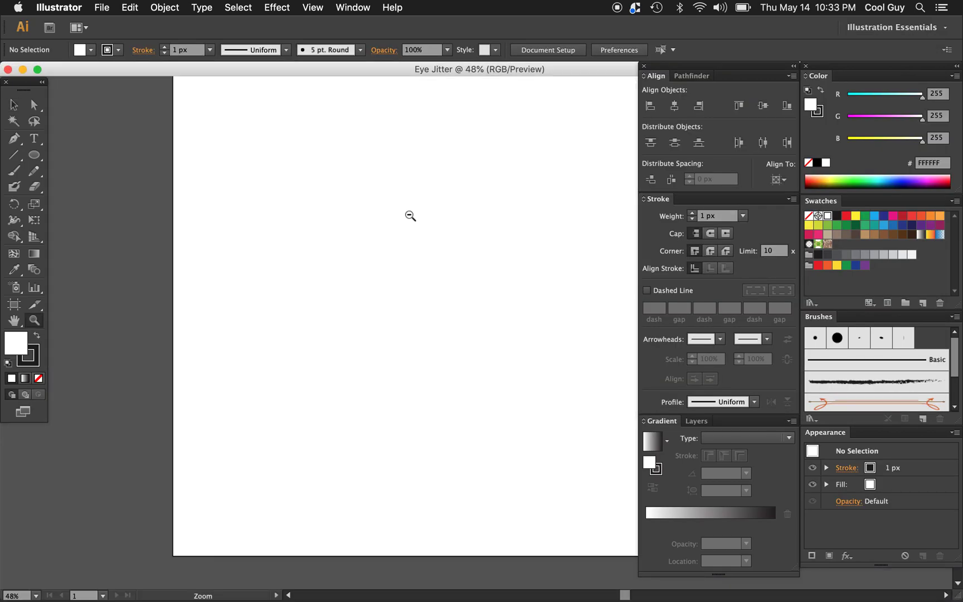
left_click(410, 216, "alt")
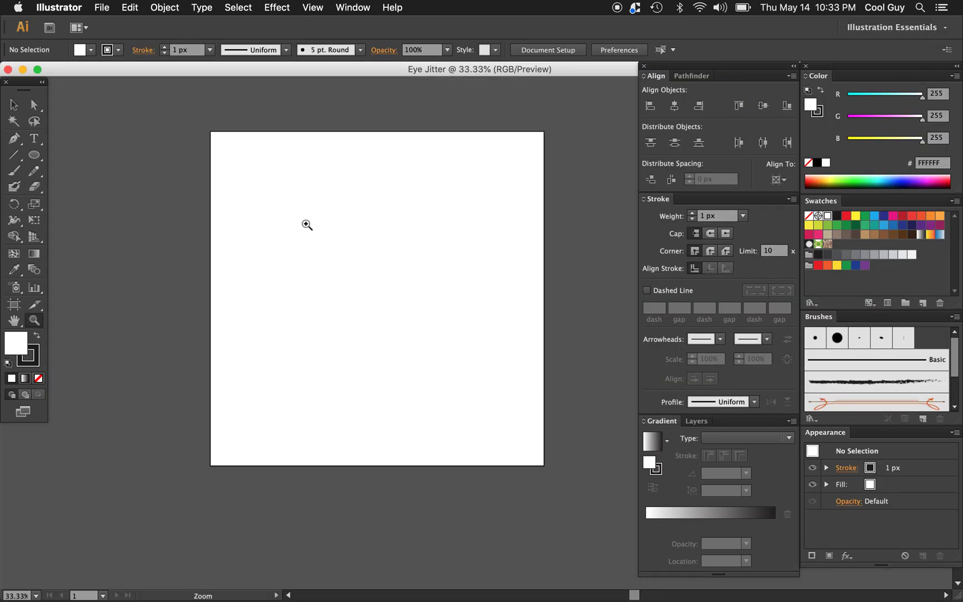
Set a black fill with no stroke and draw a small bar at the artboard's top-left corner.
left_click(38, 378)
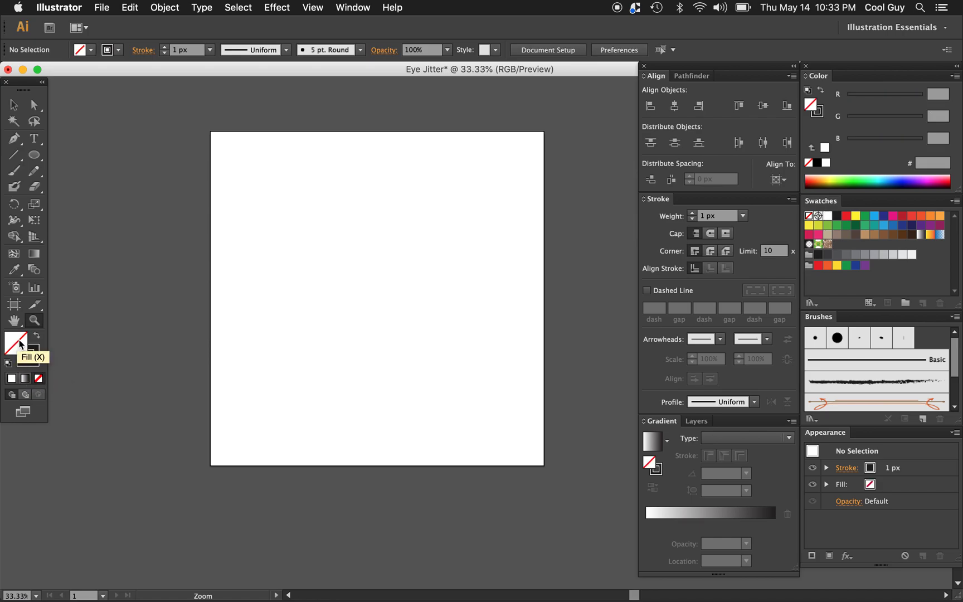
left_click(37, 336)
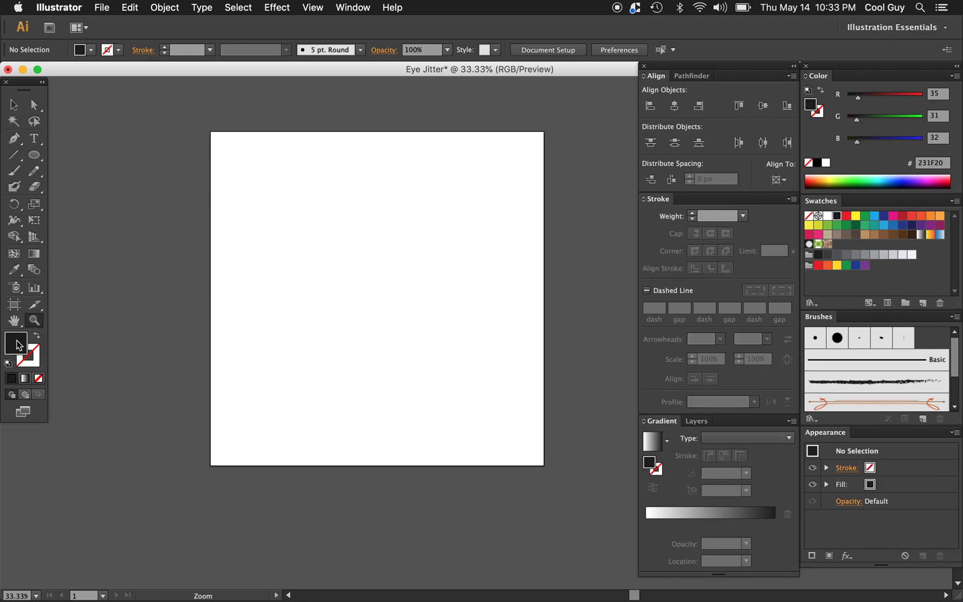
left_click_drag(34, 155, 82, 160)
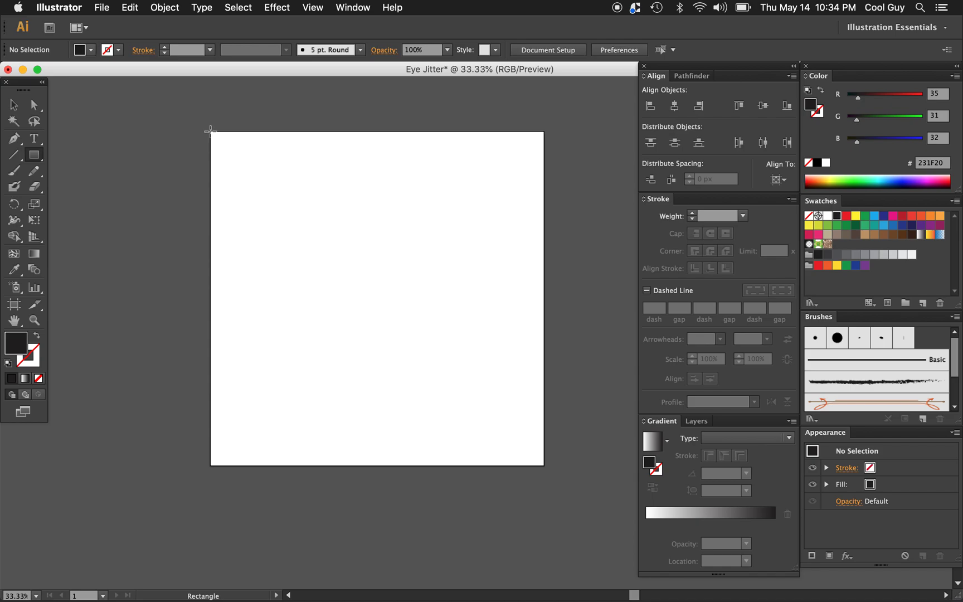
left_click_drag(210, 131, 274, 151)
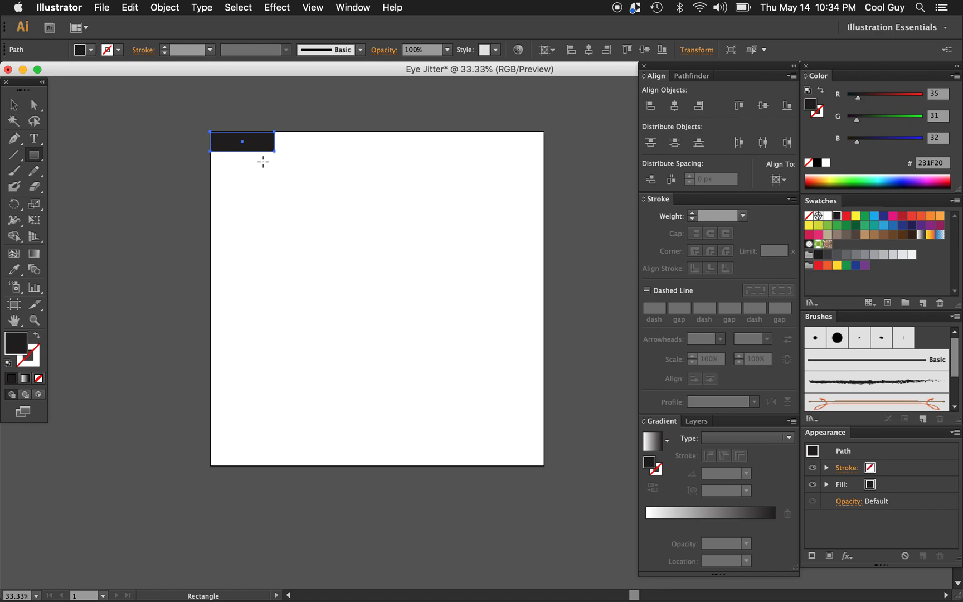
Duplicate the black bar straight down so the copy sits directly beneath the original.
key("v")
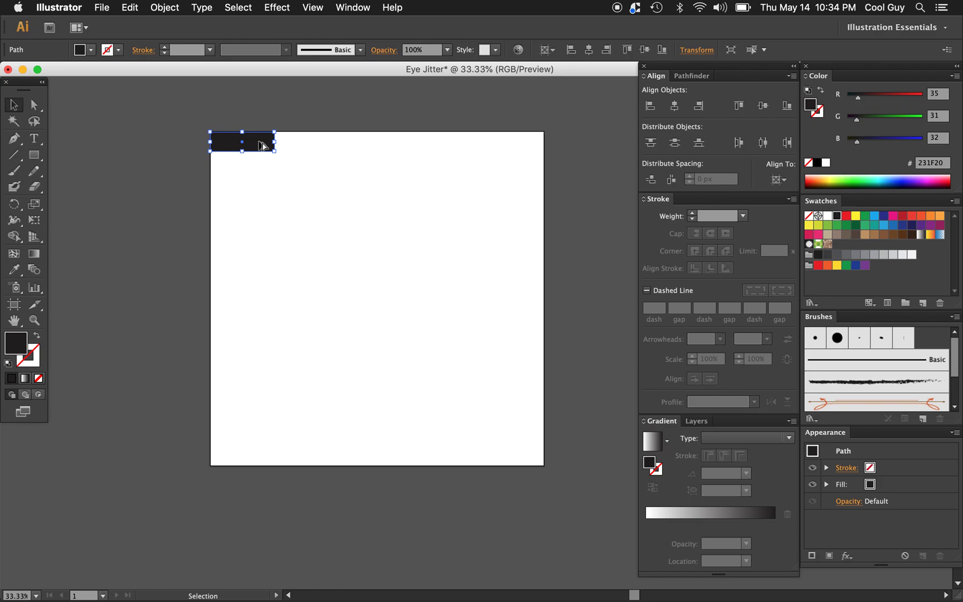
left_click_drag(263, 146, 262, 165)
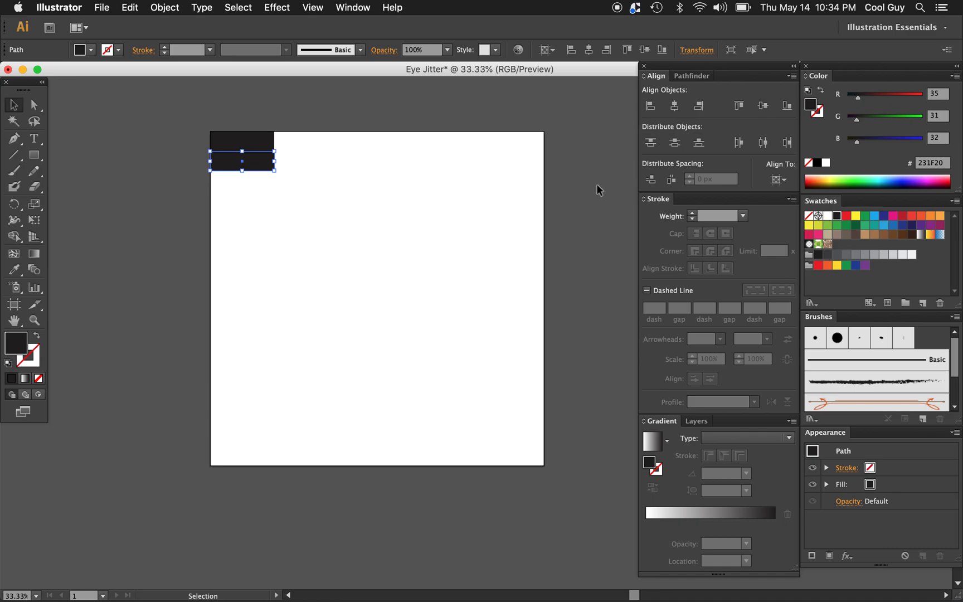
Make the copy white, then repeat the black-white bar pair down the artboard's left edge.
left_click(826, 163)
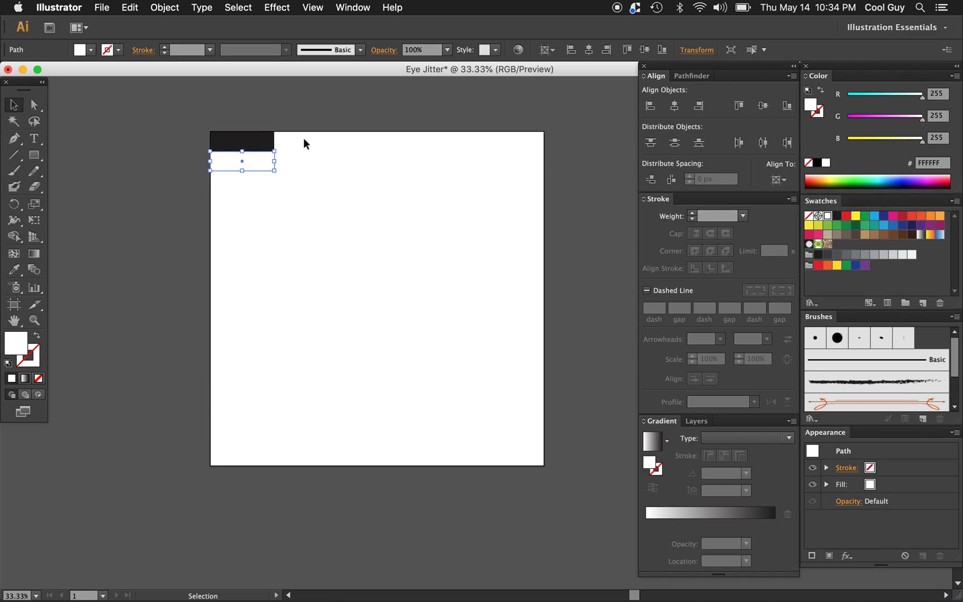
left_click_drag(304, 140, 236, 187)
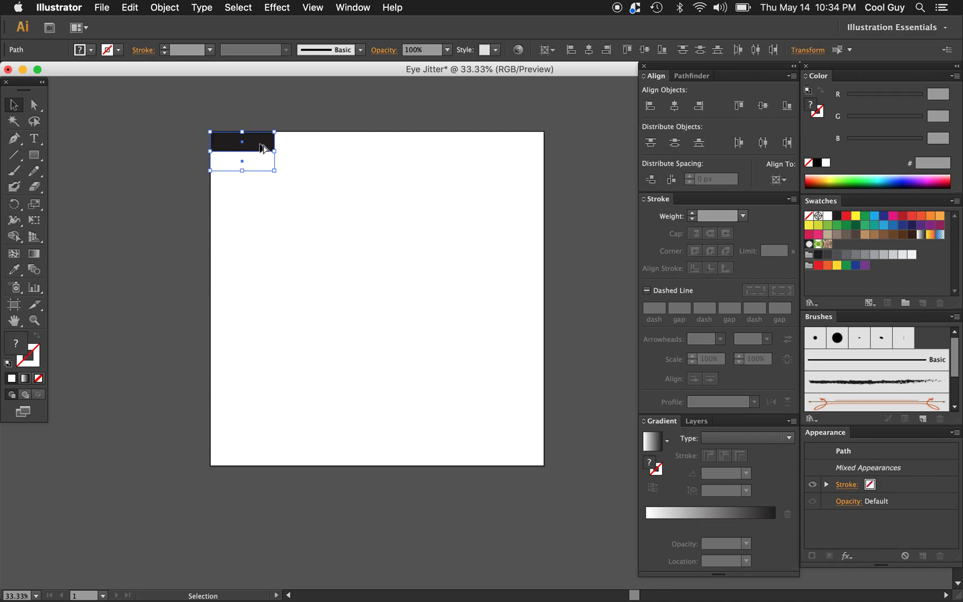
left_click_drag(262, 147, 263, 185)
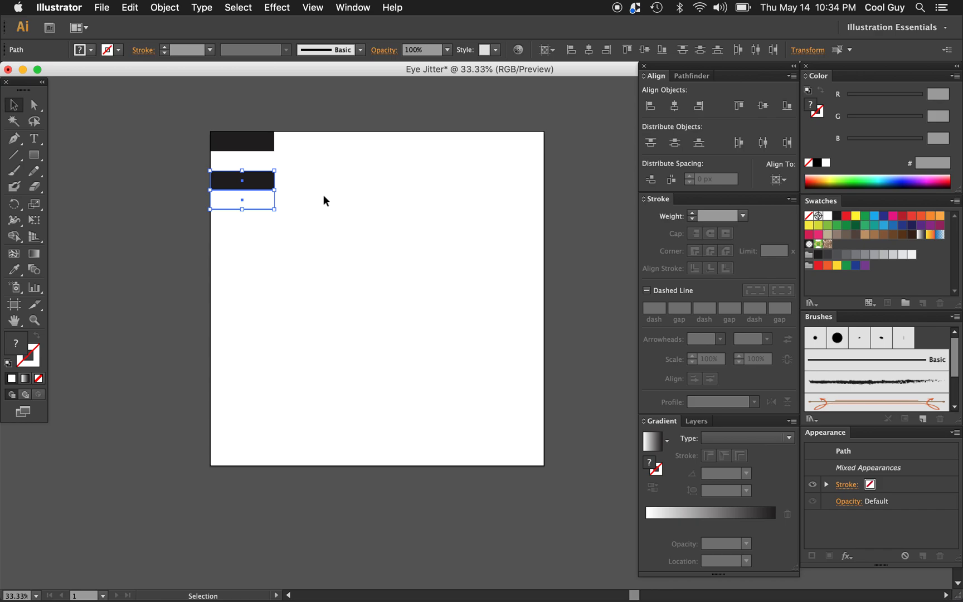
key("a")
key("ctrl+d")
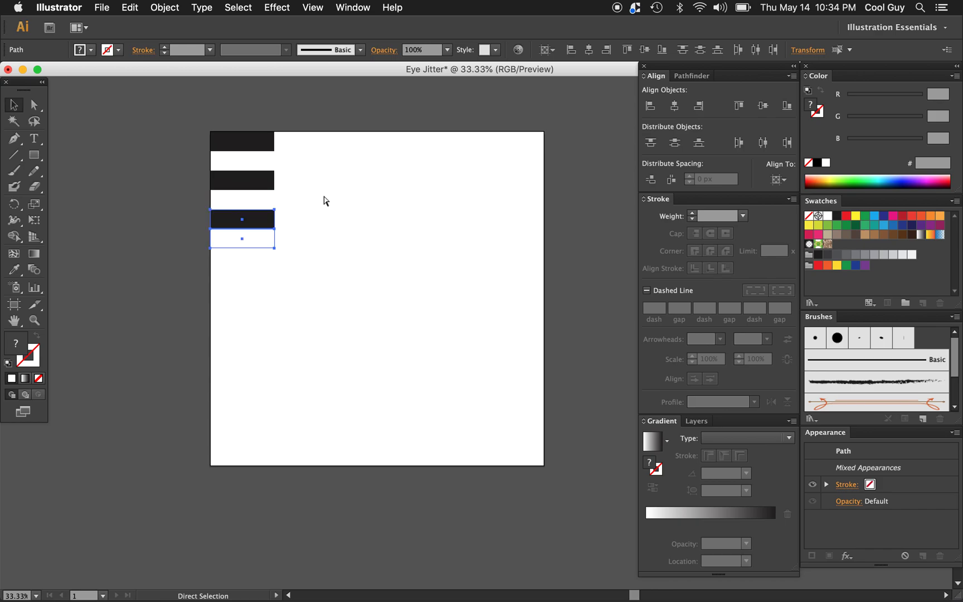
key("ctrl+d")
key("ctrl+d")
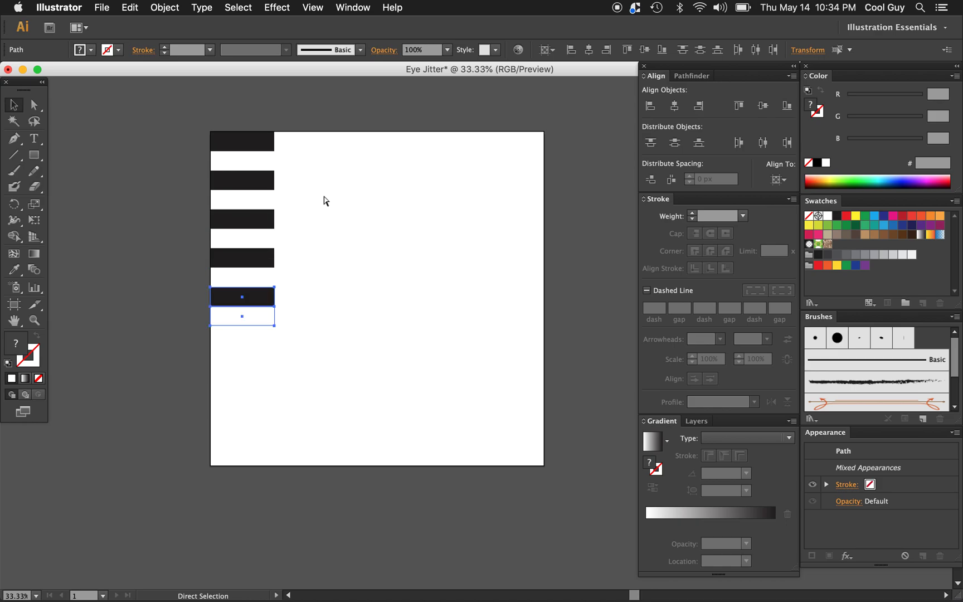
key("ctrl+d")
key("ctrl+d")
key("ctrl+d")
key("ctrl+d")
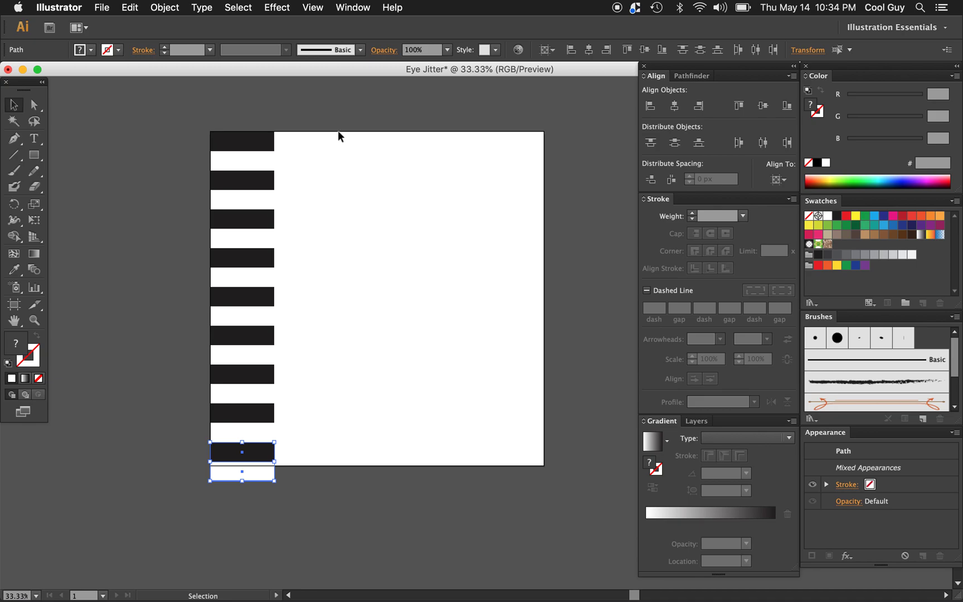
left_click_drag(340, 132, 241, 465)
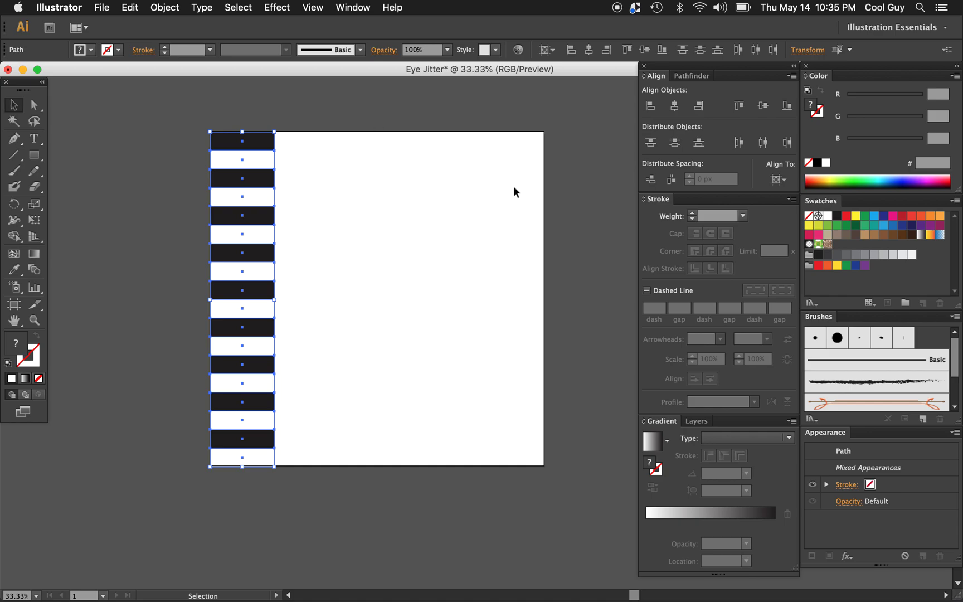
Copy the bar column to the right, shift it down one bar, and delete its overhanging bottom bar.
left_click_drag(328, 122, 295, 447)
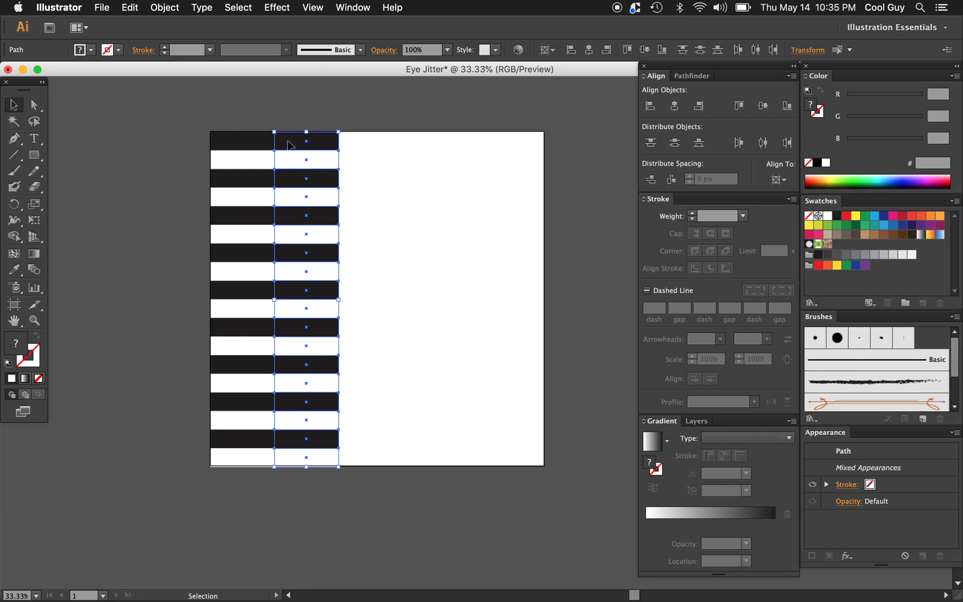
left_click_drag(288, 145, 288, 164)
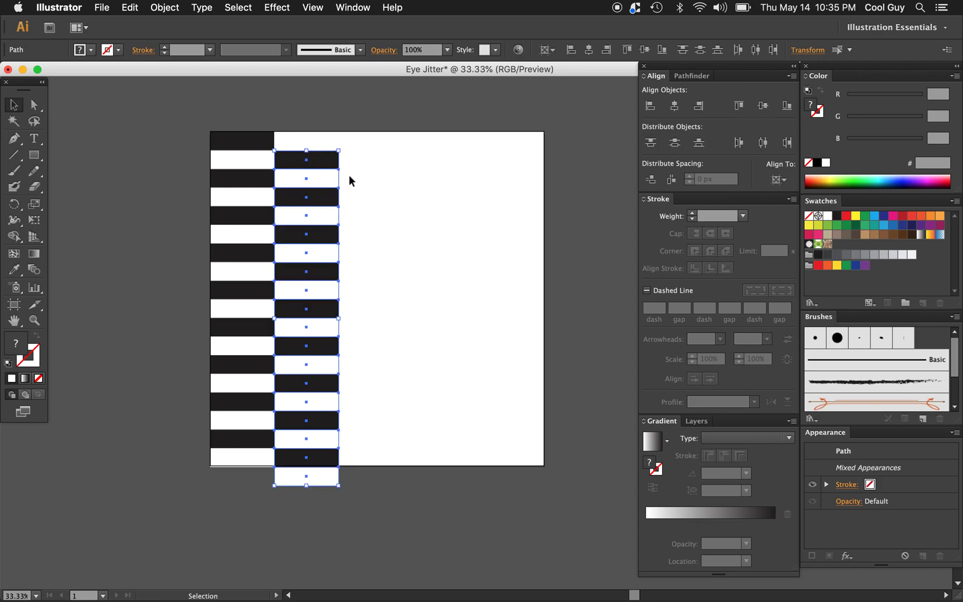
left_click(383, 199)
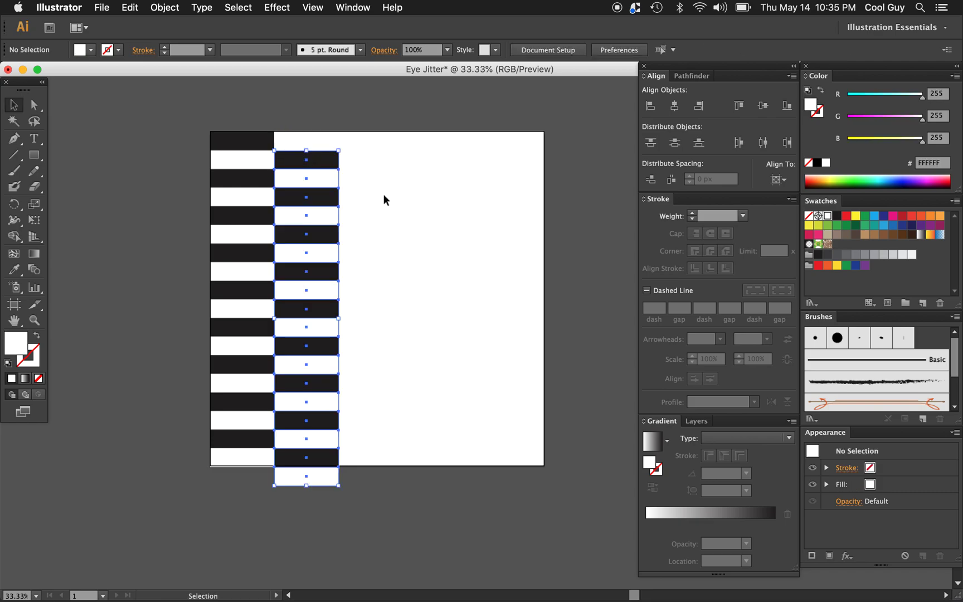
left_click(320, 483)
key("Delete")
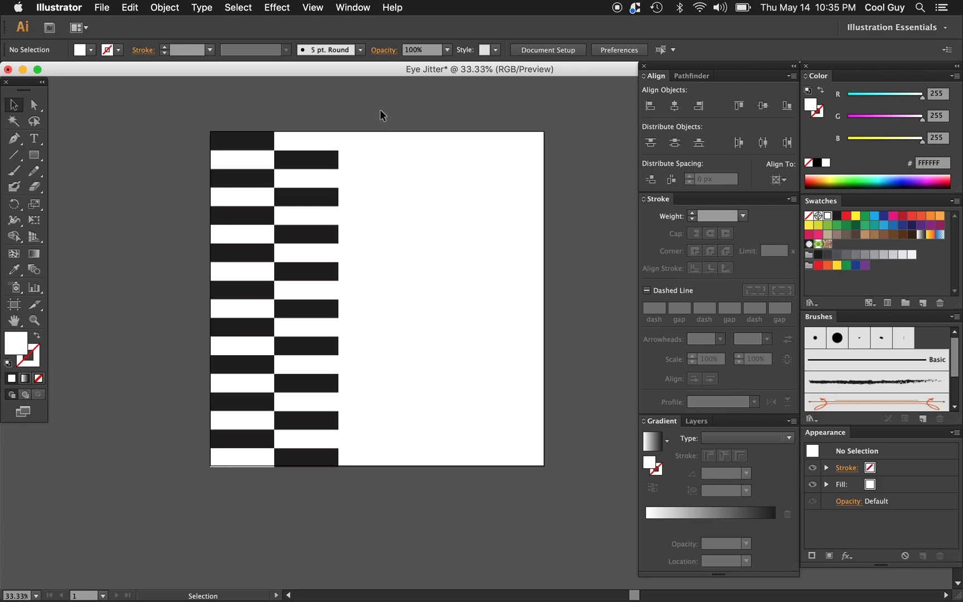
Copy the two offset columns rightward twice, then shift all columns left to fill the artboard.
left_click_drag(379, 105, 218, 491)
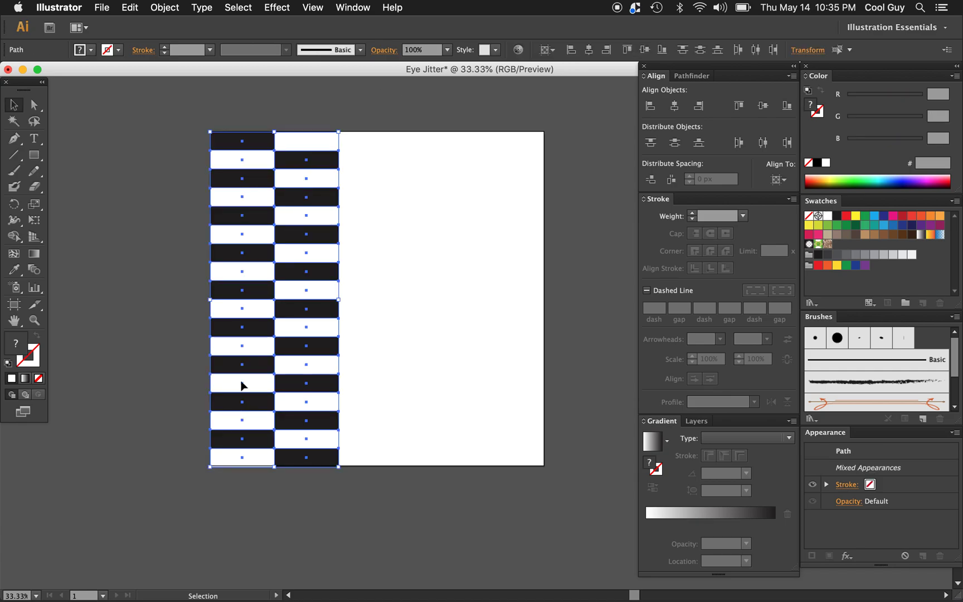
left_click_drag(233, 365, 358, 368)
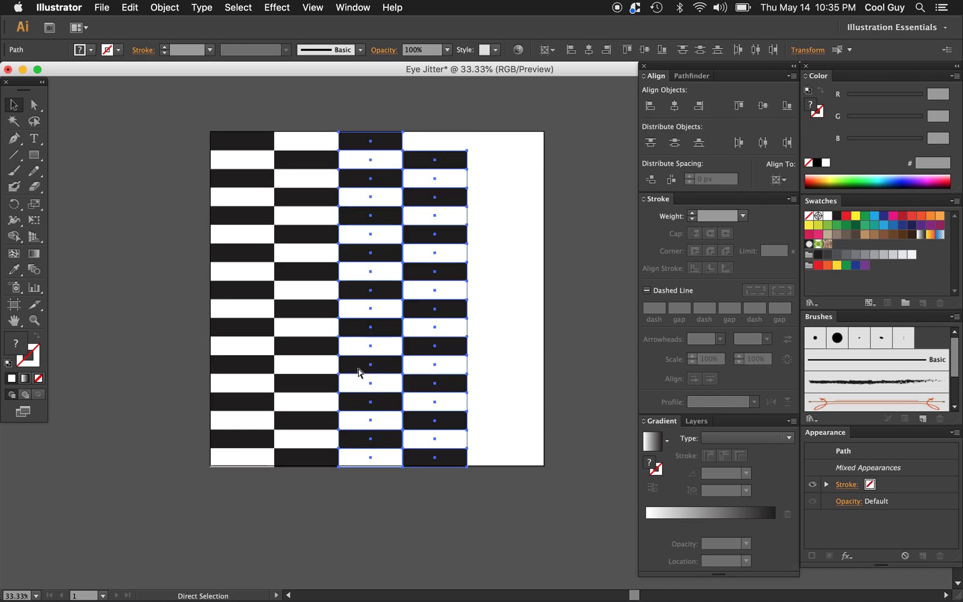
key("super+d")
scroll(471, 222, "right", 2)
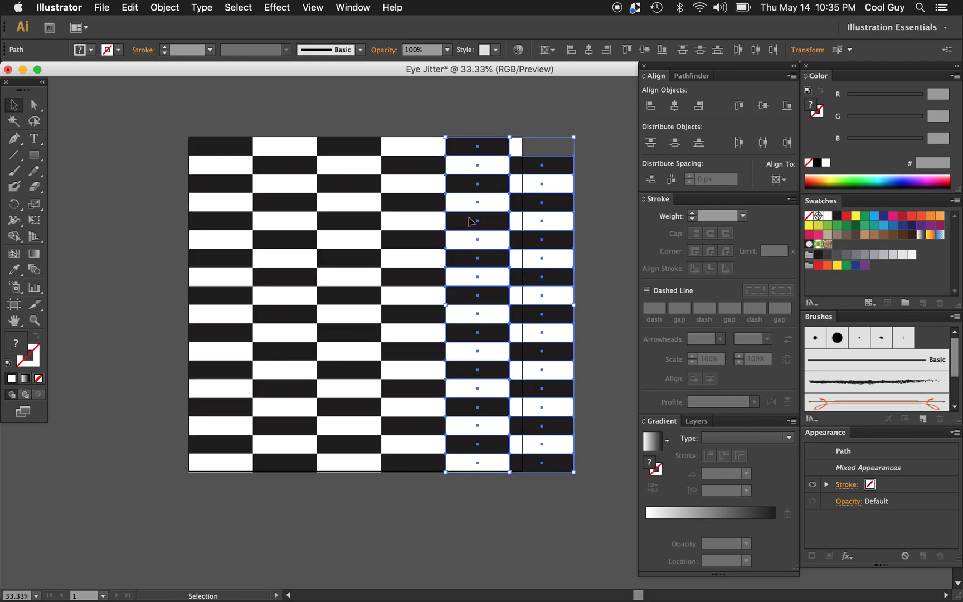
left_click_drag(599, 117, 200, 495)
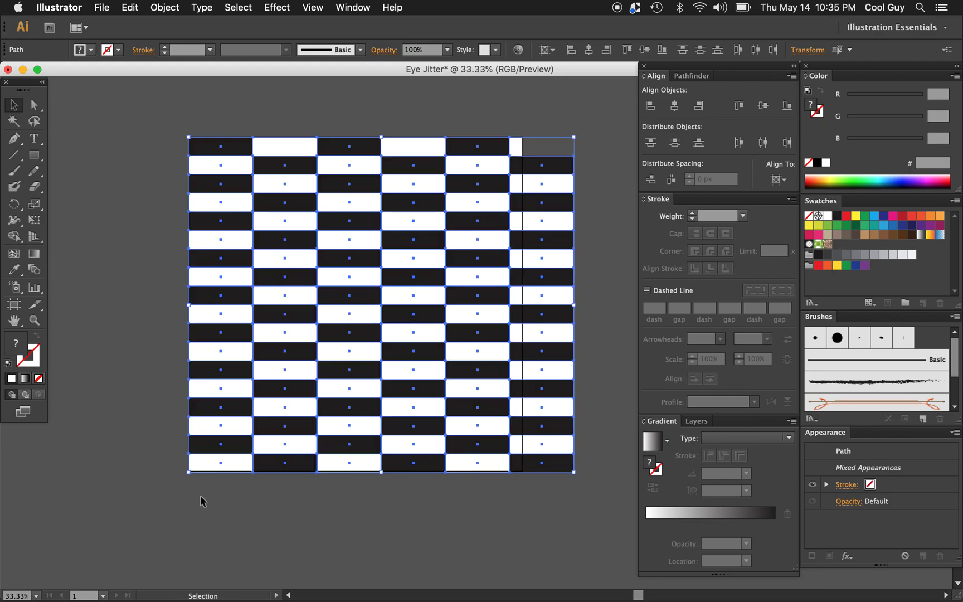
left_click_drag(572, 310, 523, 306)
left_click(548, 281)
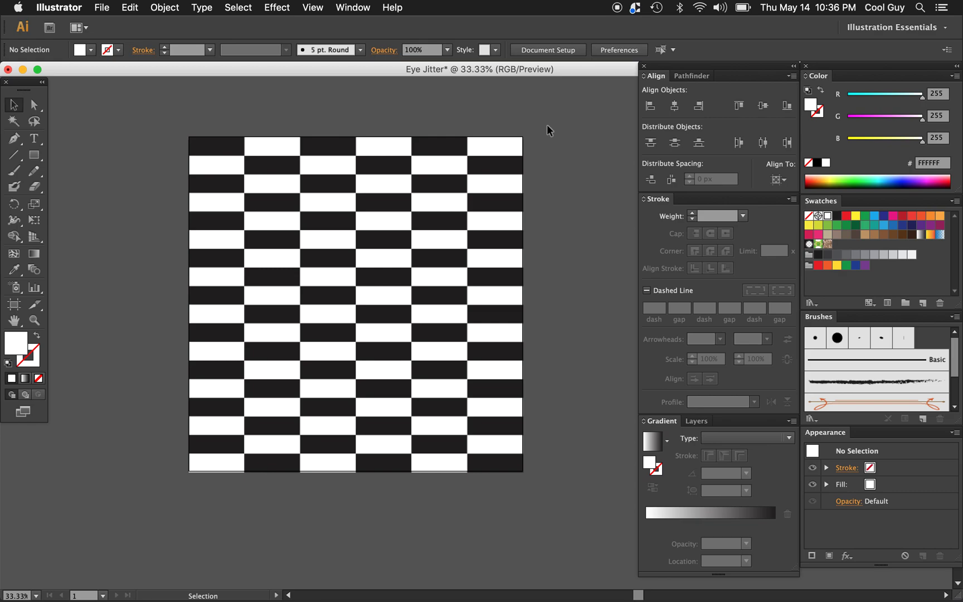
Group the checkerboard rectangles and save them as a new pattern swatch.
left_click_drag(545, 127, 193, 499)
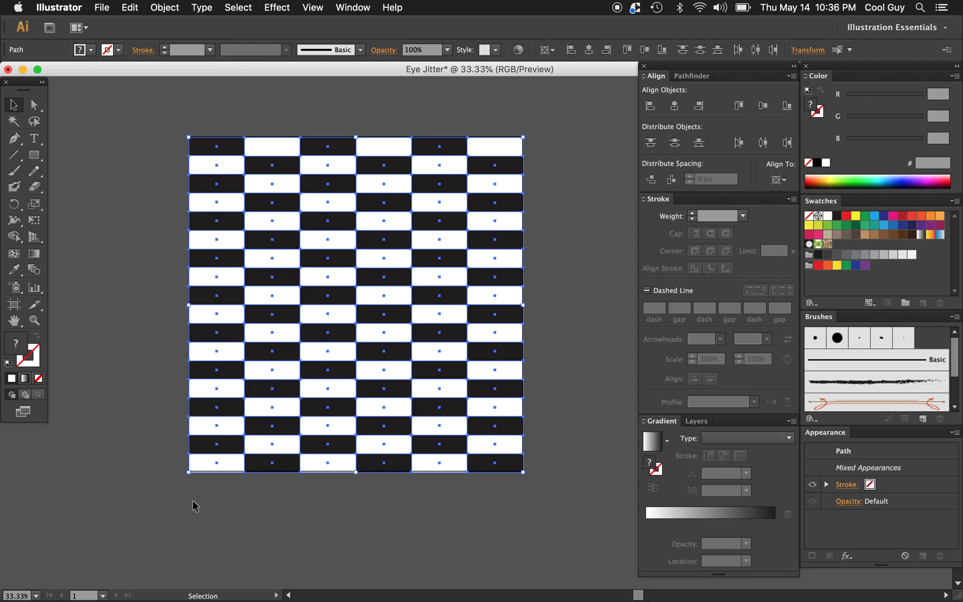
key("super+g")
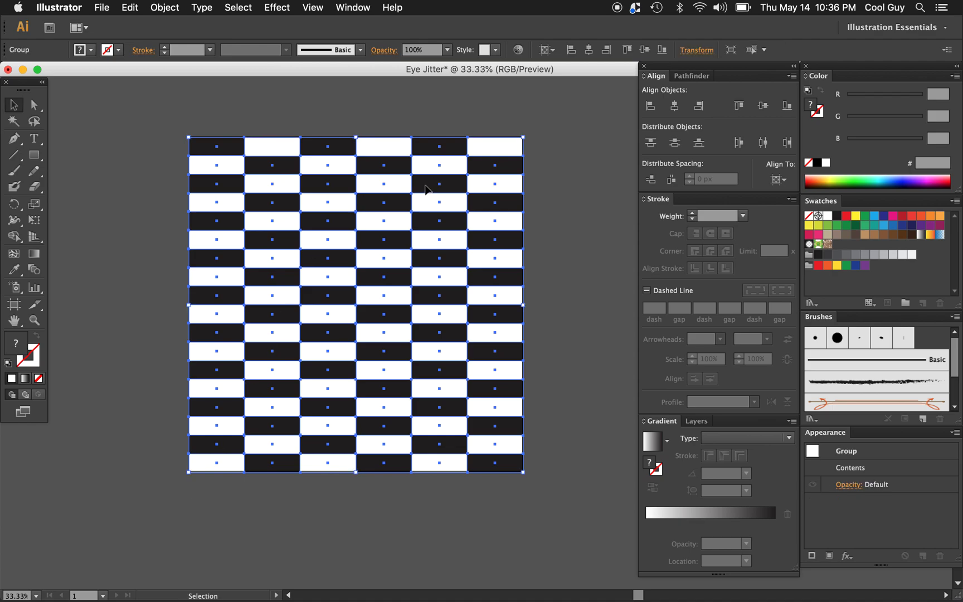
left_click_drag(429, 189, 837, 244)
double_click(837, 244)
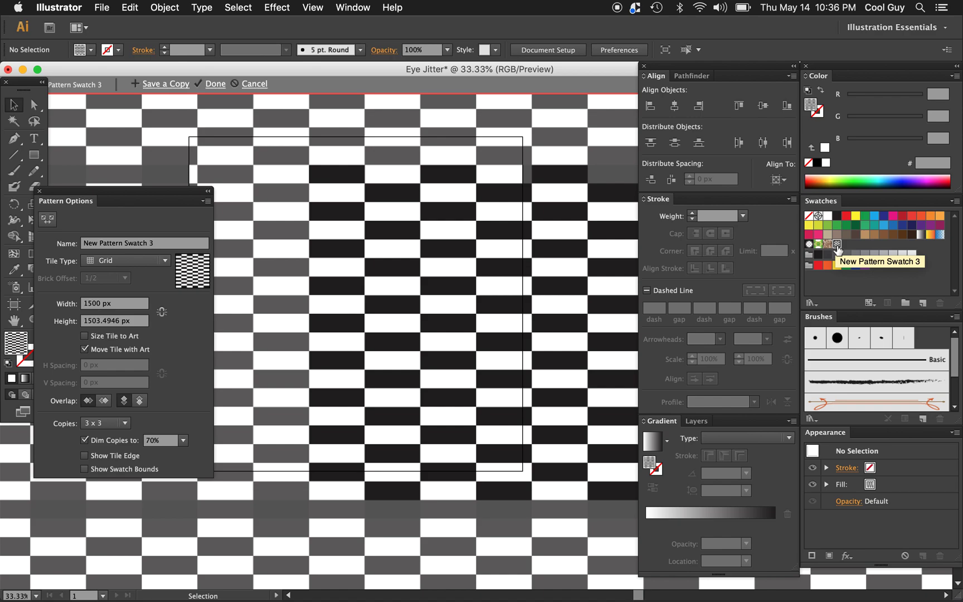
left_click(594, 269)
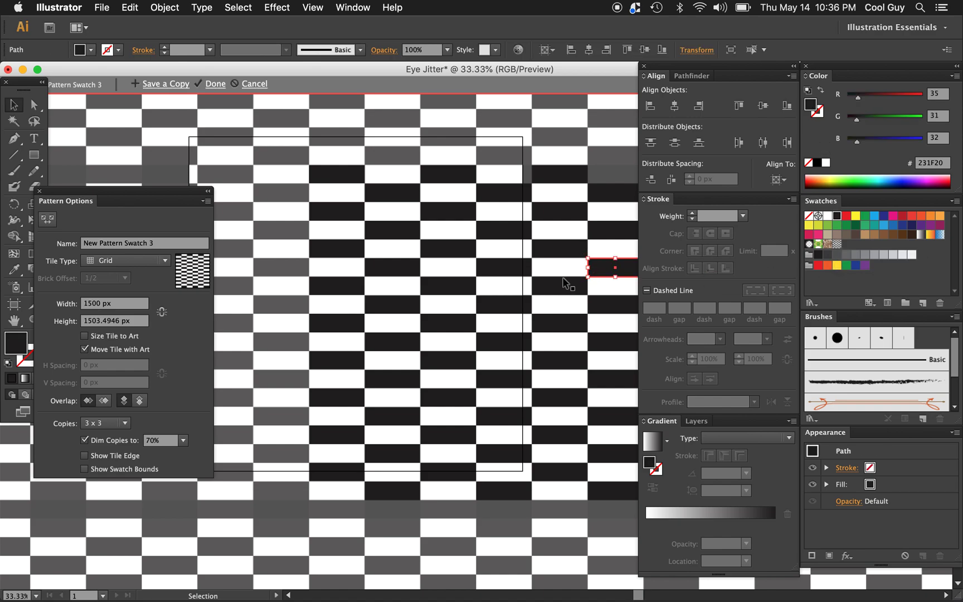
left_click(501, 90)
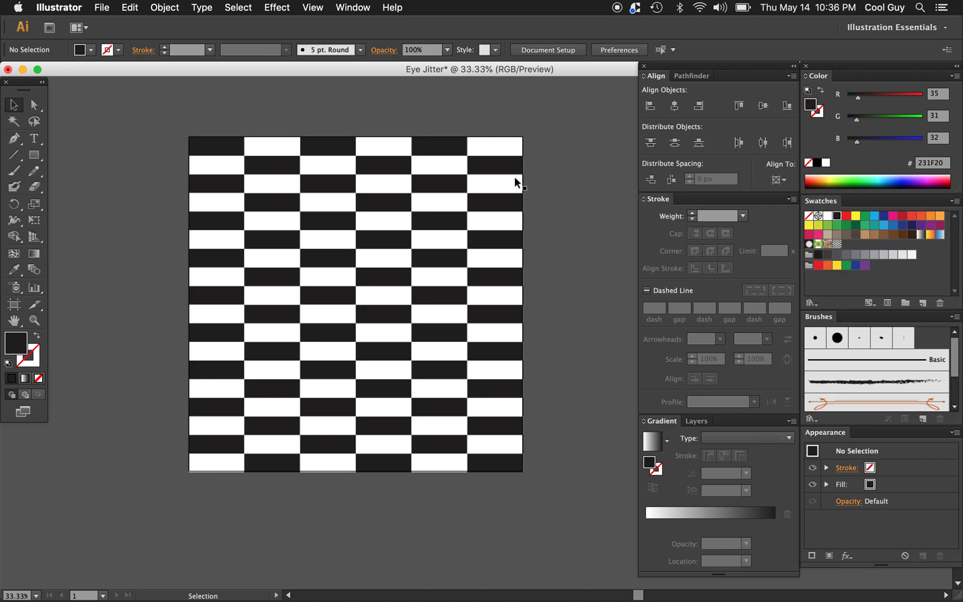
Scroll to the empty pasteboard left of the checkerboard and select the Ellipse tool.
scroll(496, 181, "left", 5)
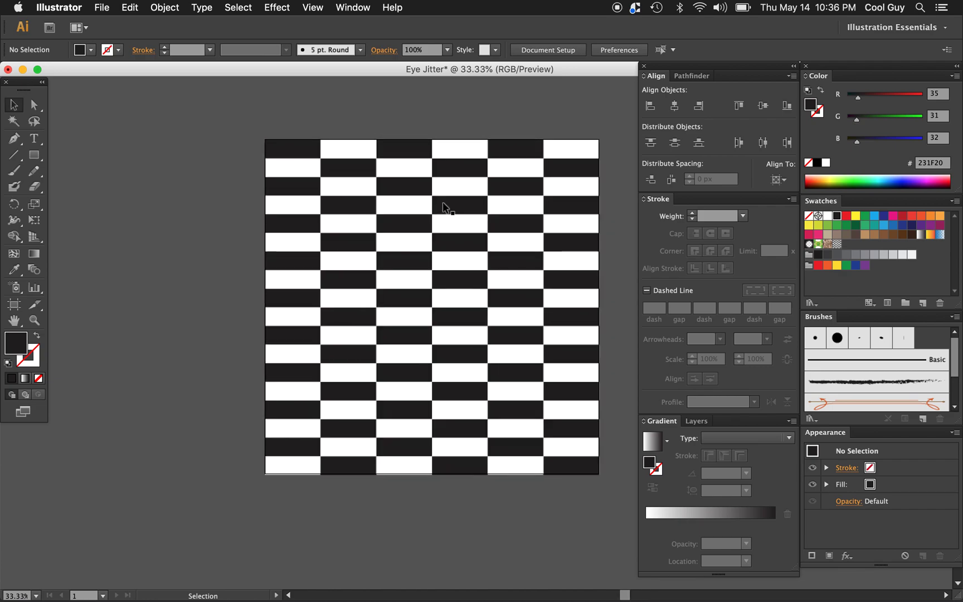
scroll(444, 208, "left", 2)
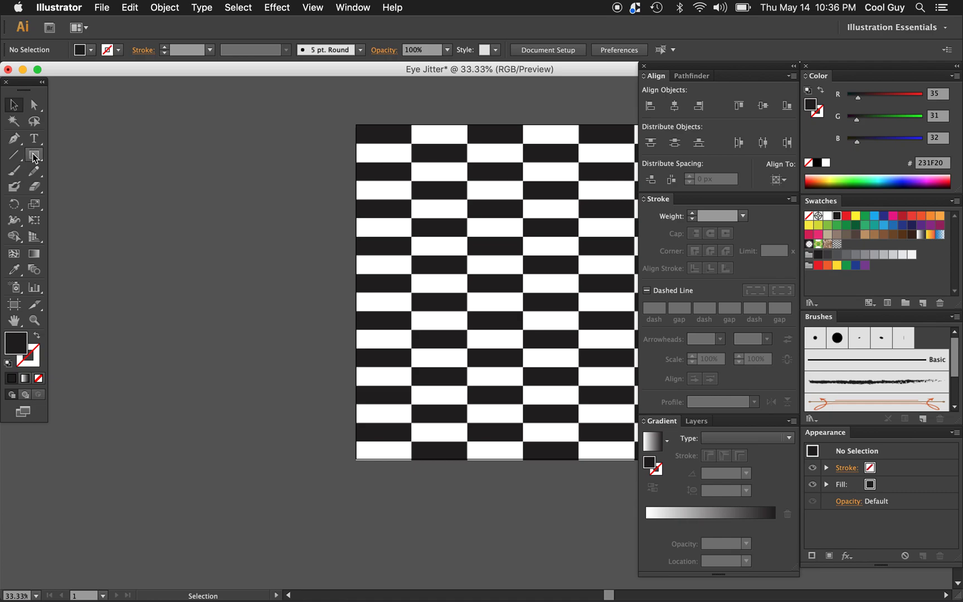
left_click_drag(34, 154, 296, 386)
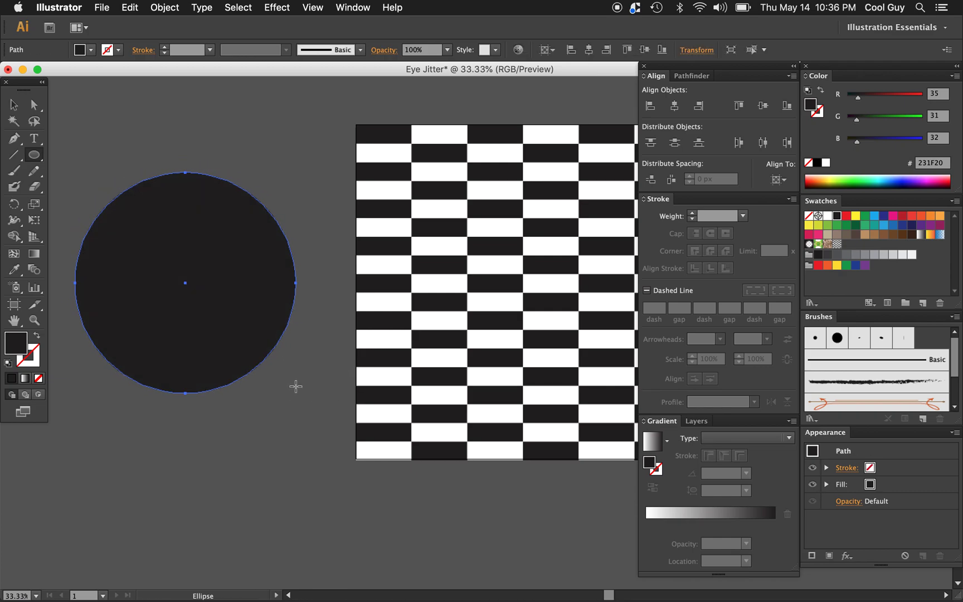
Fill the drawn circle with the brick checker pattern swatch.
left_click(837, 244)
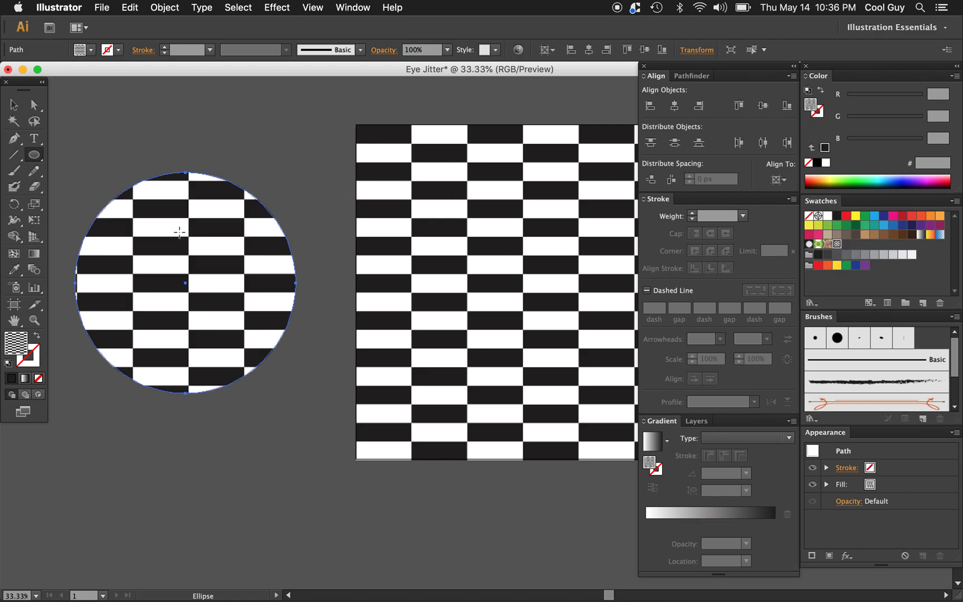
key("v")
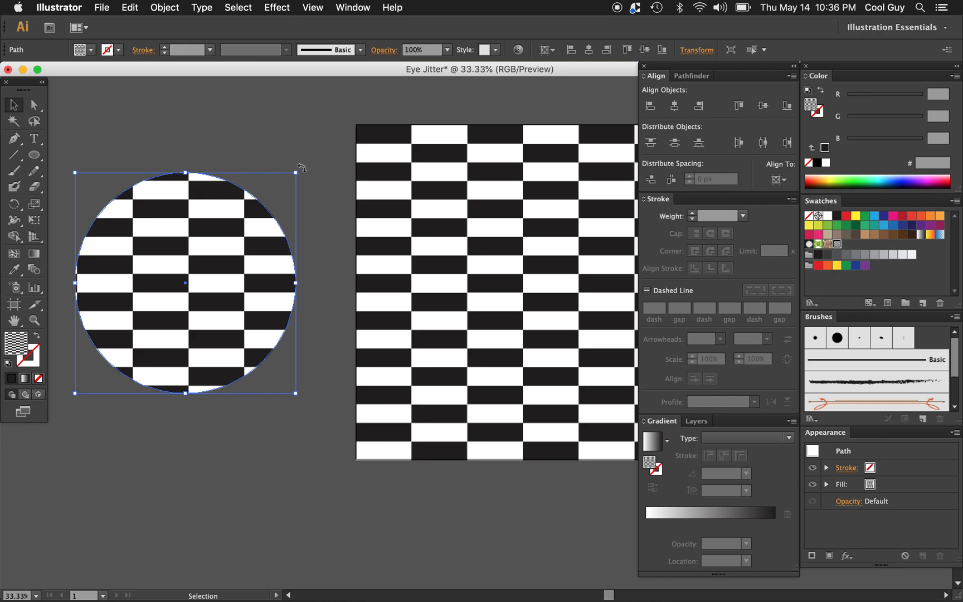
Rotate the pattern-filled circle 90° so its bricks run vertically, then reselect it.
left_click_drag(301, 168, 320, 365)
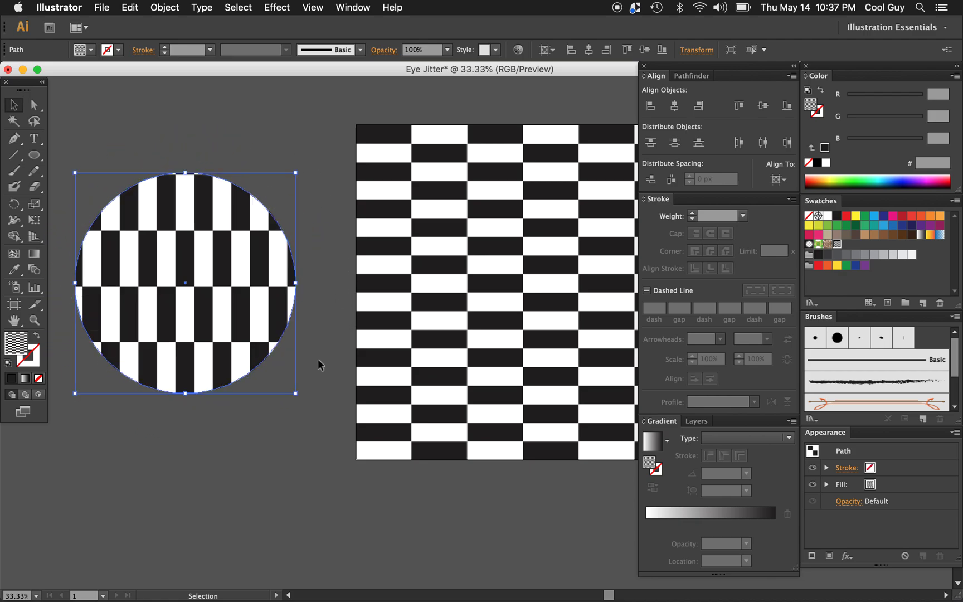
left_click(257, 147)
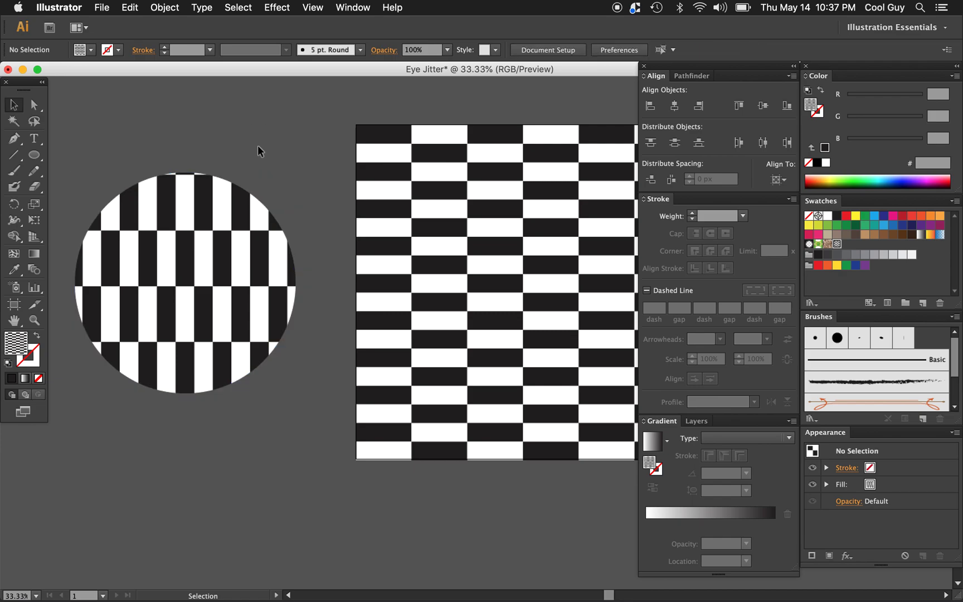
left_click(220, 196)
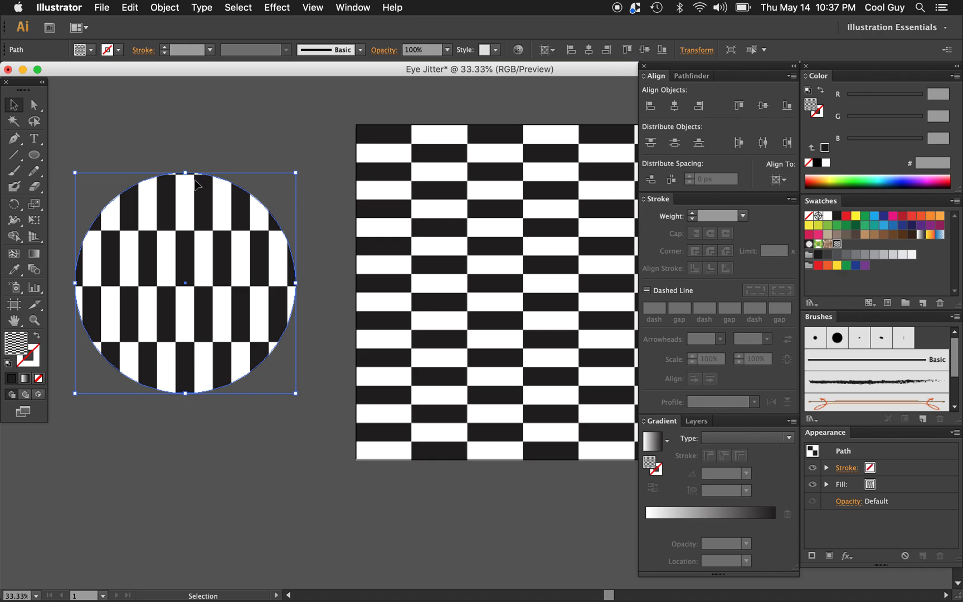
key("s")
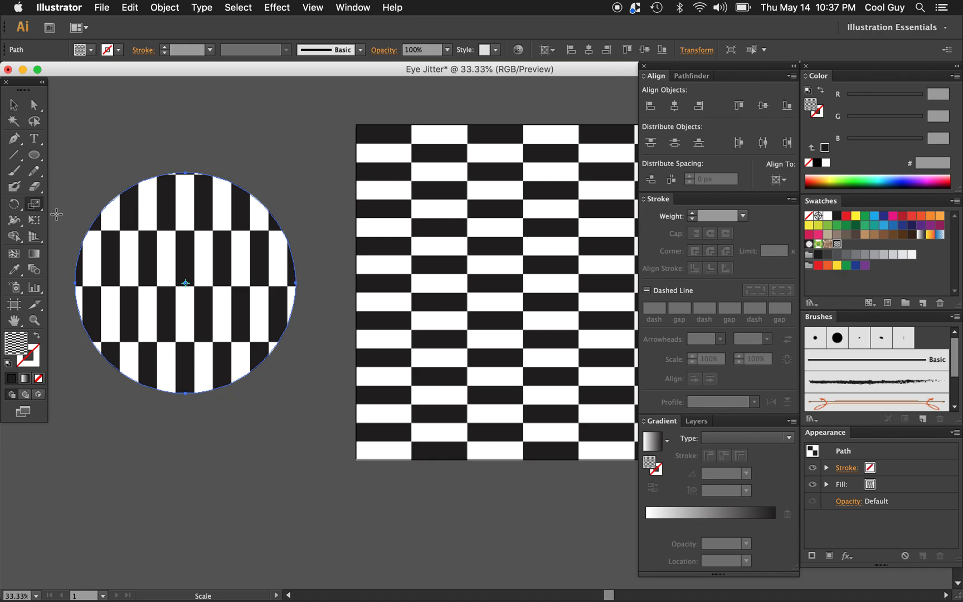
Scale only the circle's pattern uniformly to 110%, with Transform Objects turned off.
double_click(34, 210)
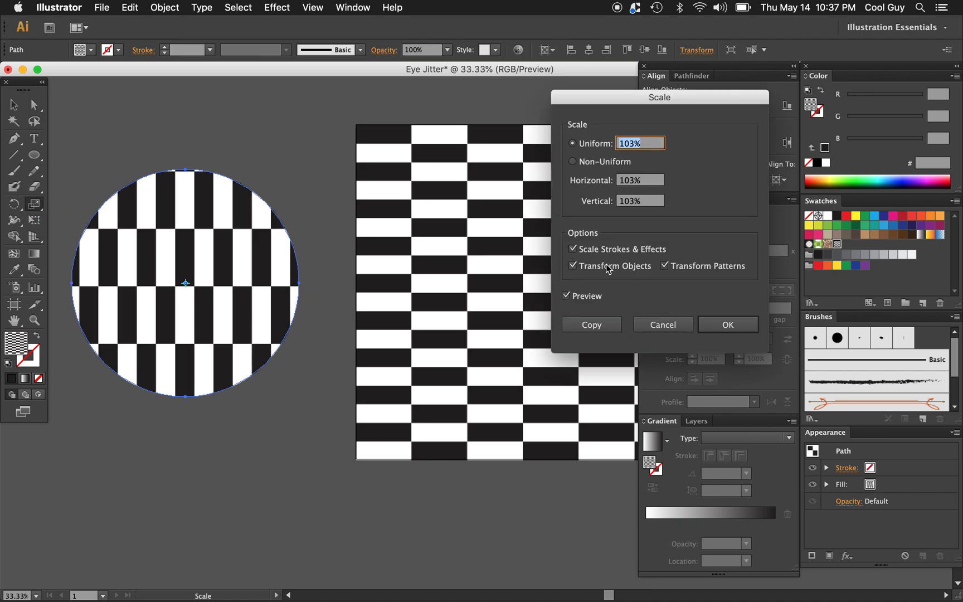
left_click(573, 266)
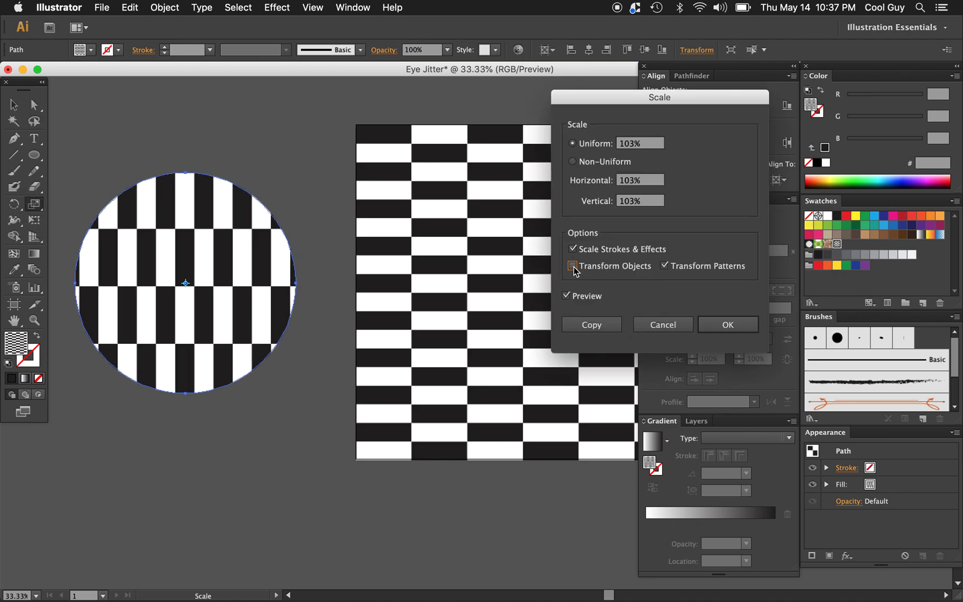
left_click(643, 145)
key("Up")
key("Up")
key("Up")
key("Up")
key("Up")
key("Up")
key("Up")
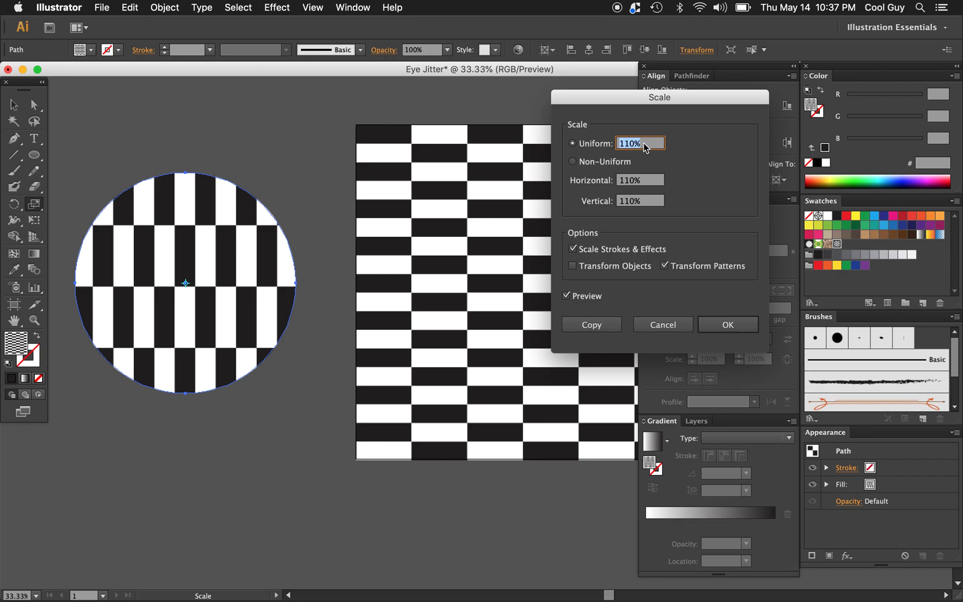
left_click(728, 325)
scroll(222, 155, "right", 3)
key("v")
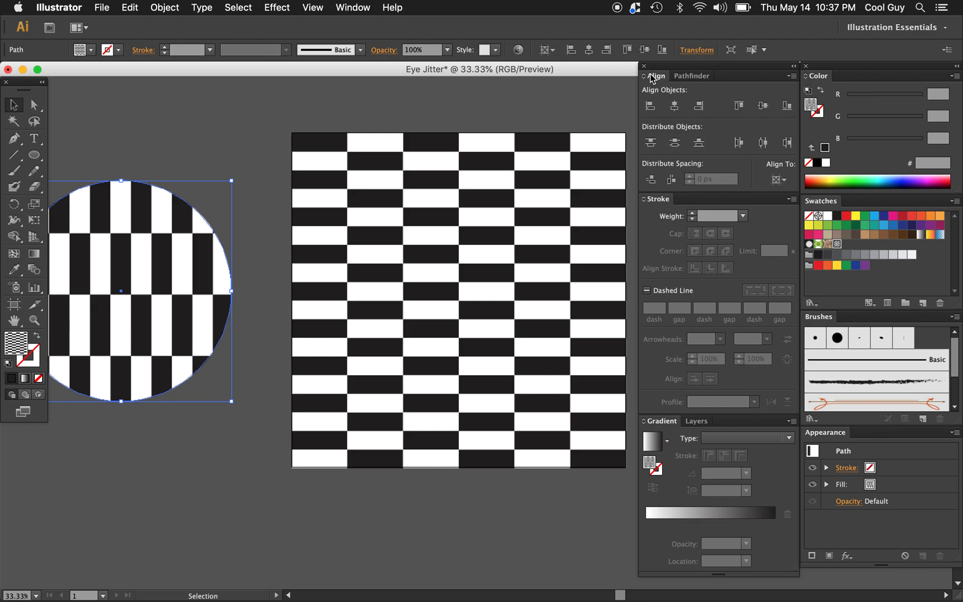
Centre the pattern circle horizontally and vertically relative to the artboard.
left_click(779, 180)
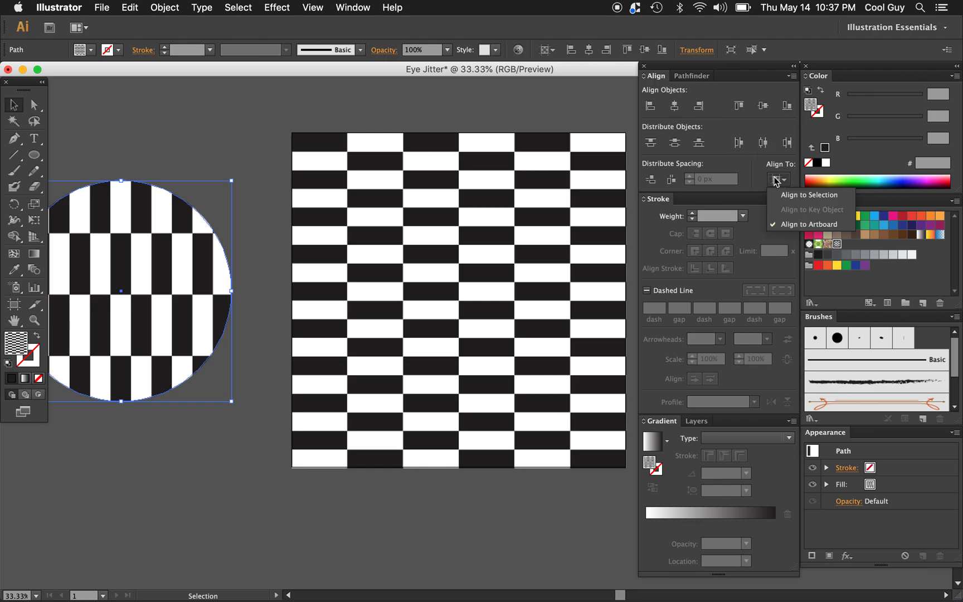
left_click(798, 225)
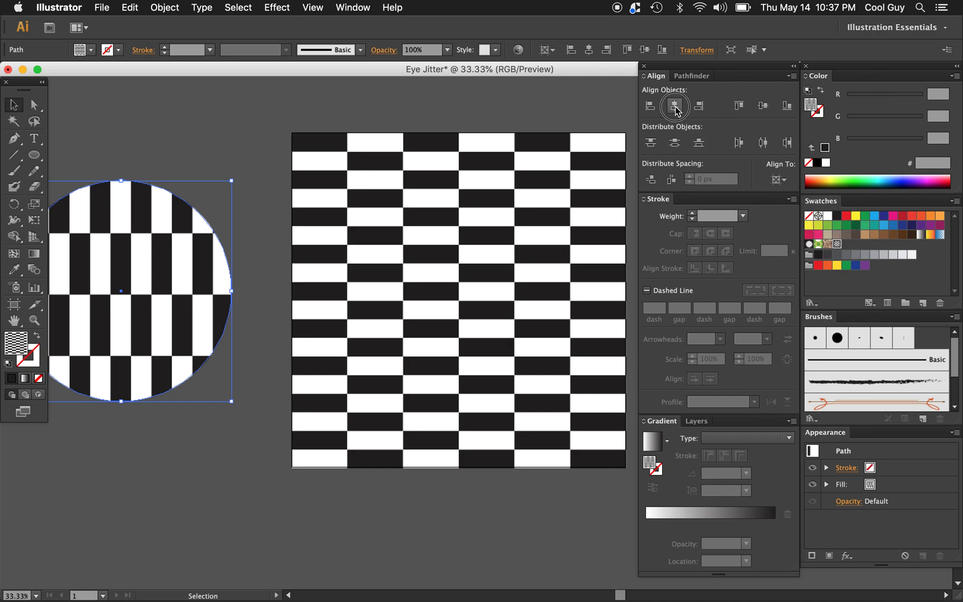
left_click(675, 107)
left_click(763, 105)
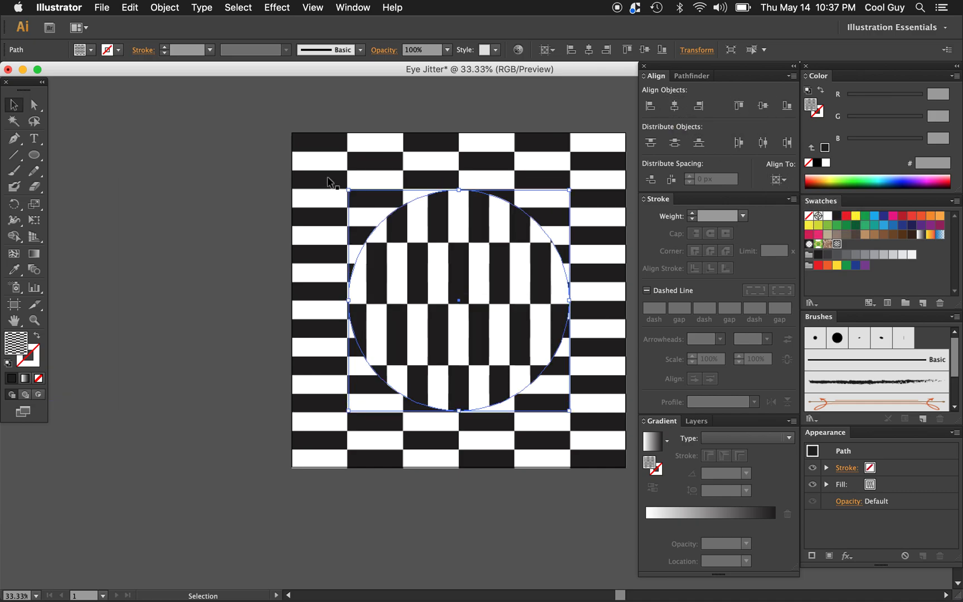
Deselect the circle and zoom the view in to 50% on the artwork.
left_click(210, 238)
scroll(211, 238, "down", 2)
scroll(211, 238, "right", 3)
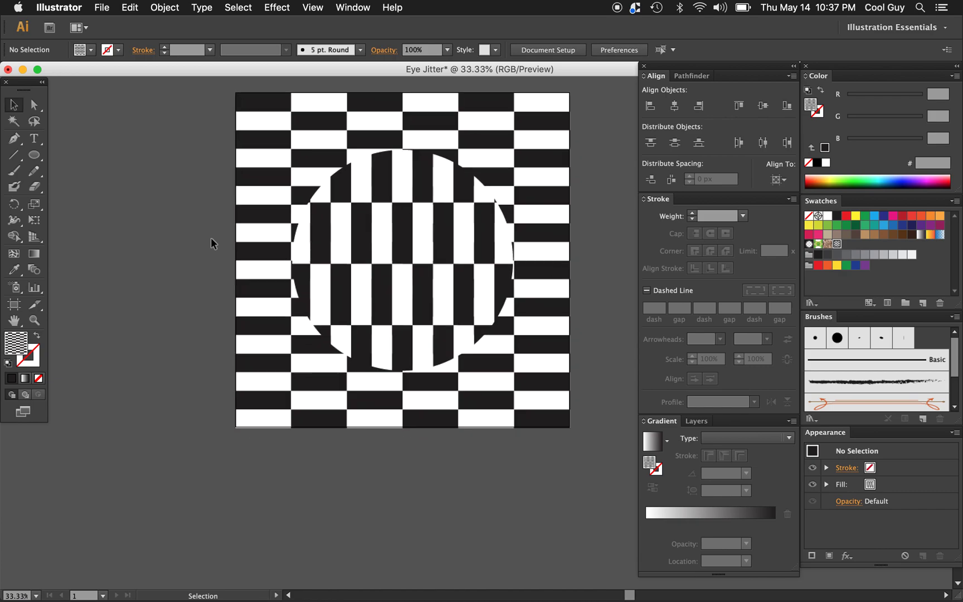
key("z")
left_click(443, 251)
Hide all panels and pan left and right across the barred circle and brick checkerboard.
key("Tab")
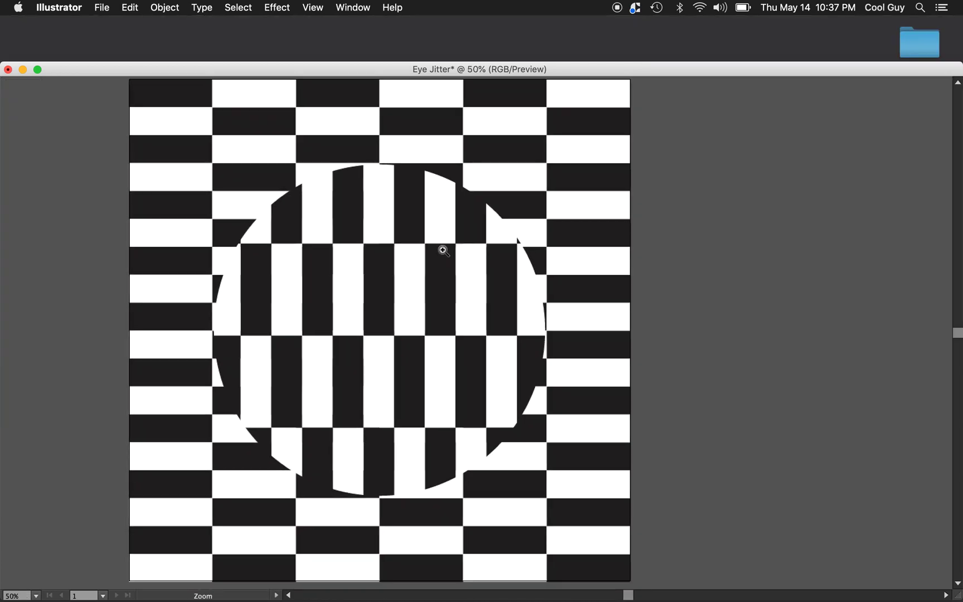
scroll(443, 251, "left", 2)
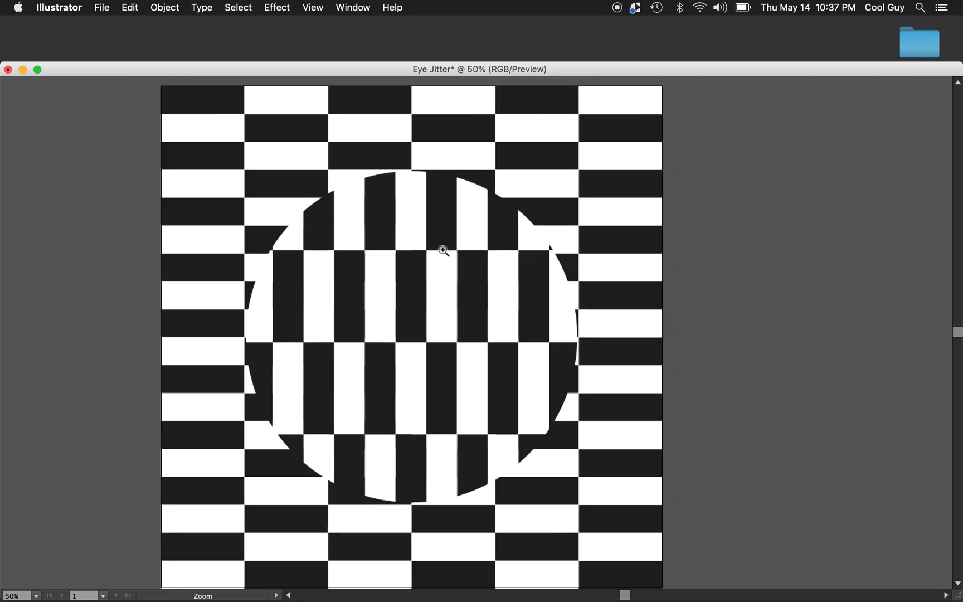
scroll(443, 251, "right", 4)
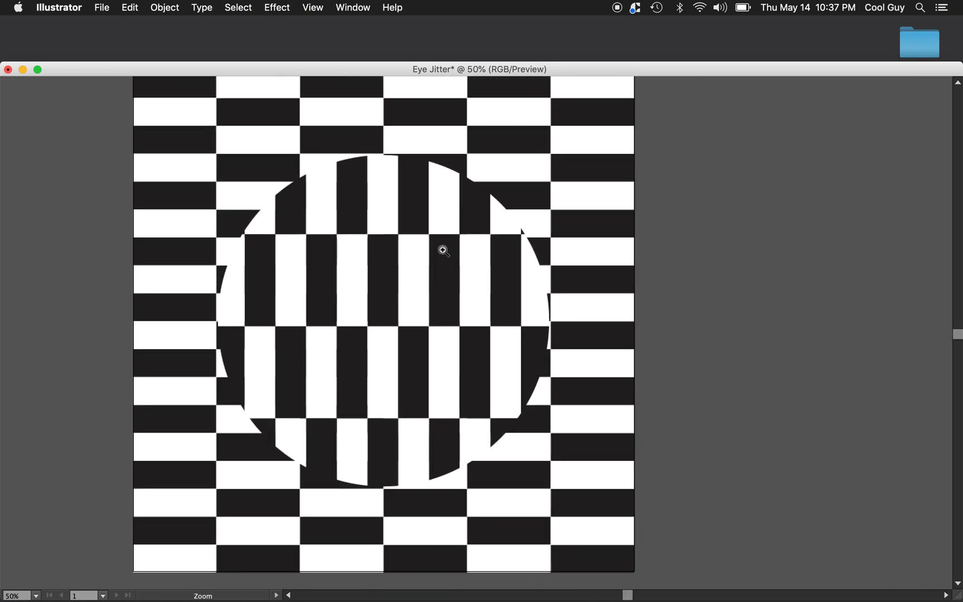
scroll(443, 250, "left", 4)
scroll(443, 251, "right", 5)
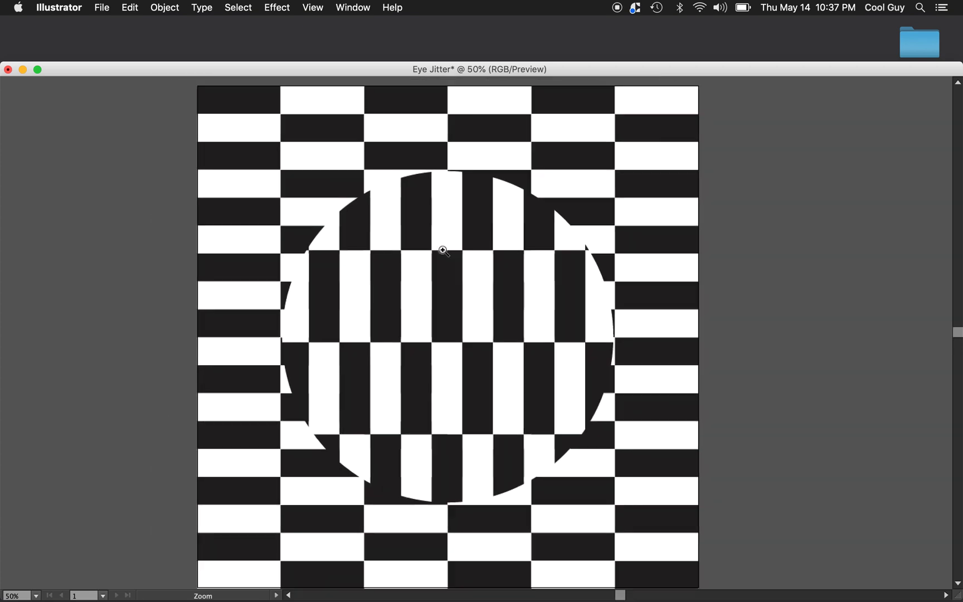
scroll(443, 251, "left", 5)
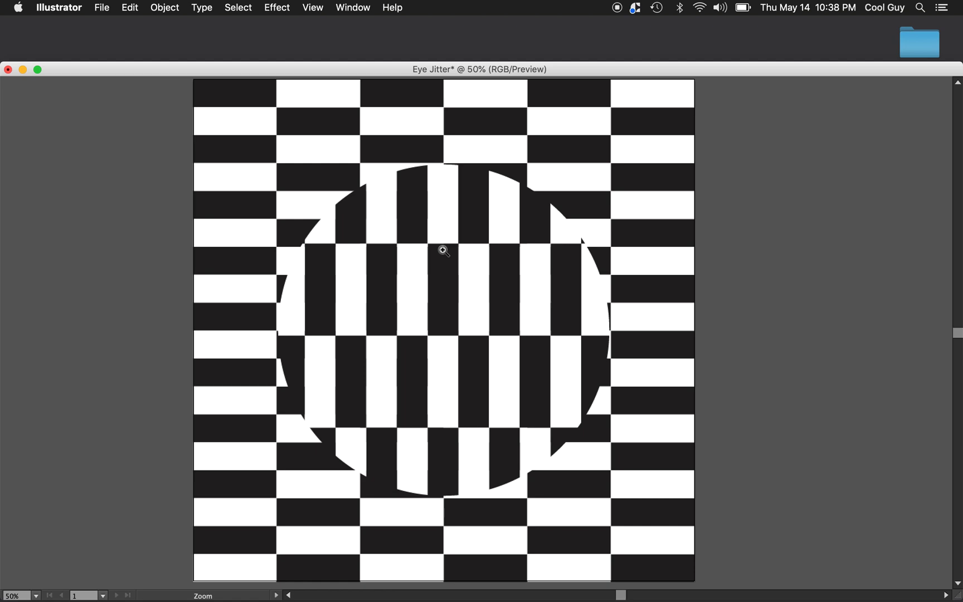
scroll(443, 251, "right", 3)
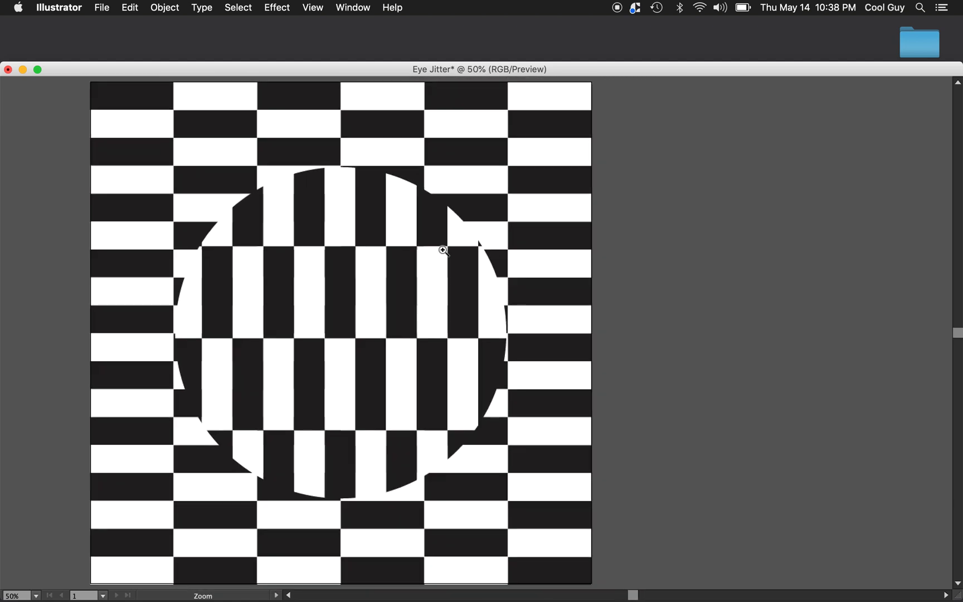
scroll(720, 279, "right", 5)
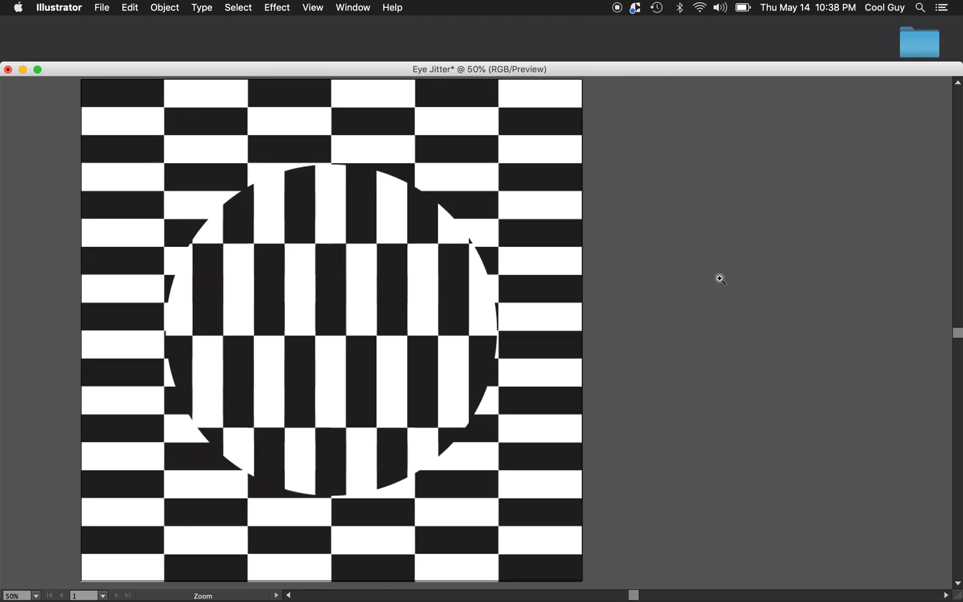
scroll(720, 279, "left", 3)
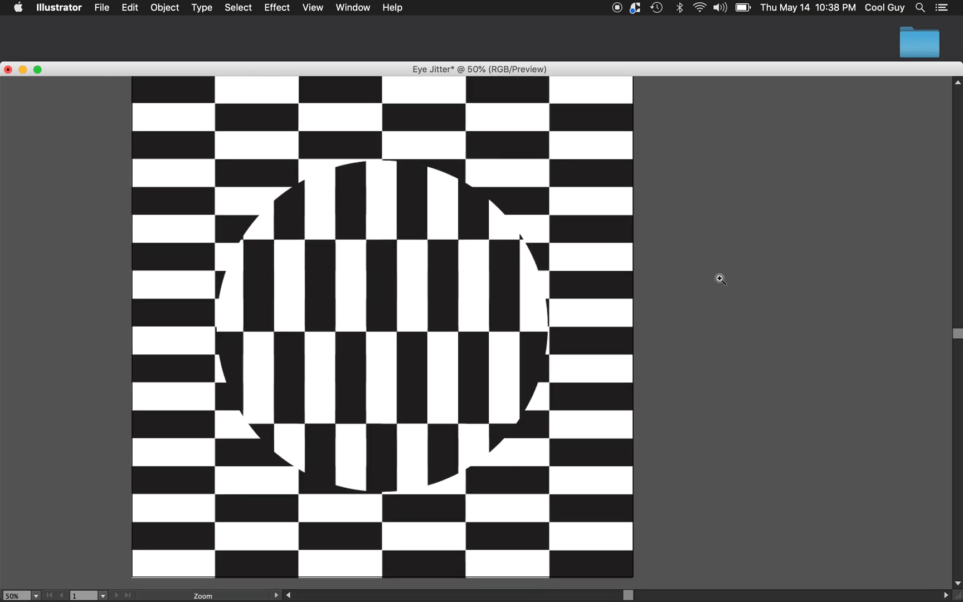
scroll(719, 278, "left", 2)
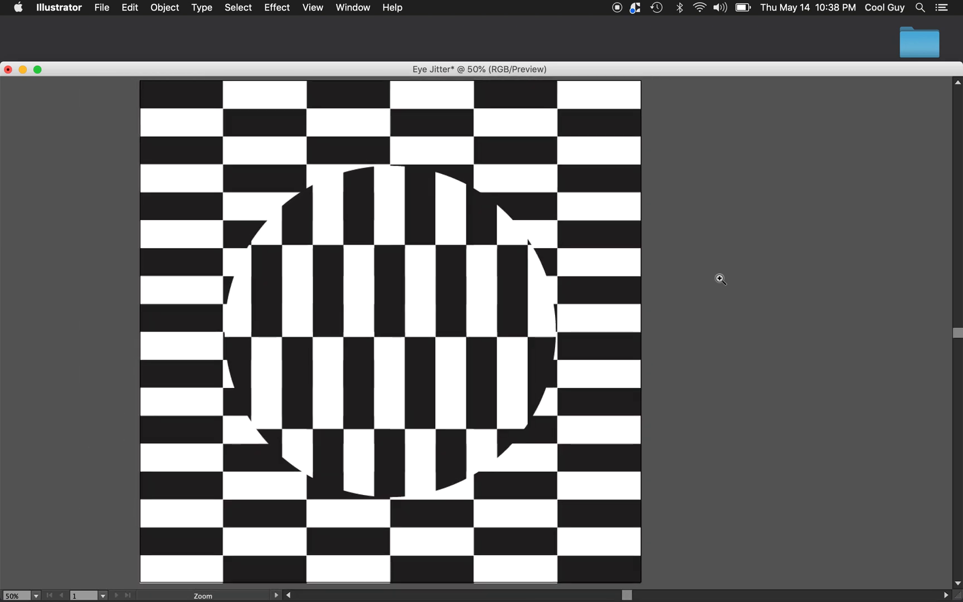
scroll(720, 278, "left", 3)
scroll(720, 279, "right", 4)
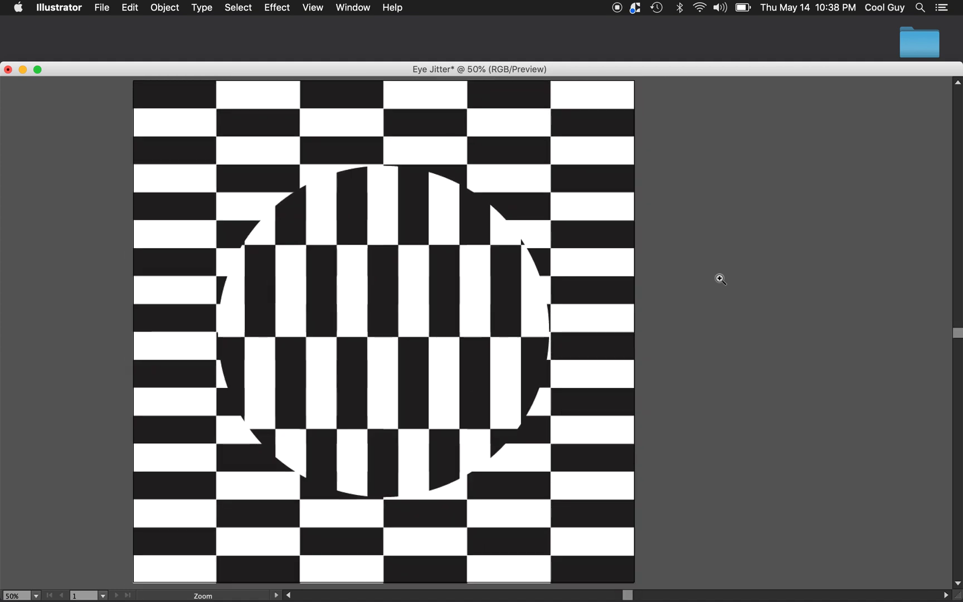
scroll(720, 279, "right", 4)
scroll(720, 278, "left", 3)
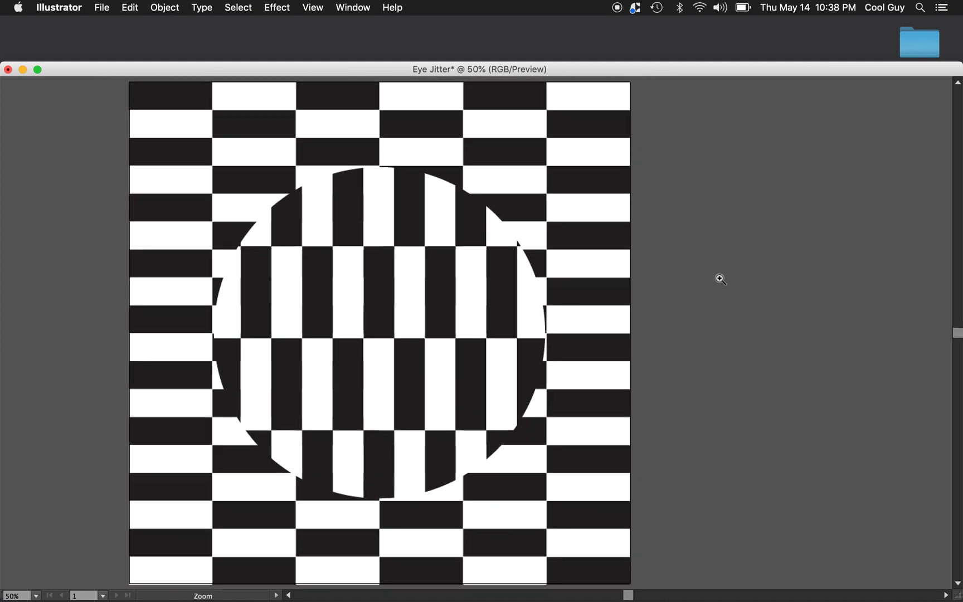
scroll(720, 279, "left", 2)
scroll(720, 278, "right", 8)
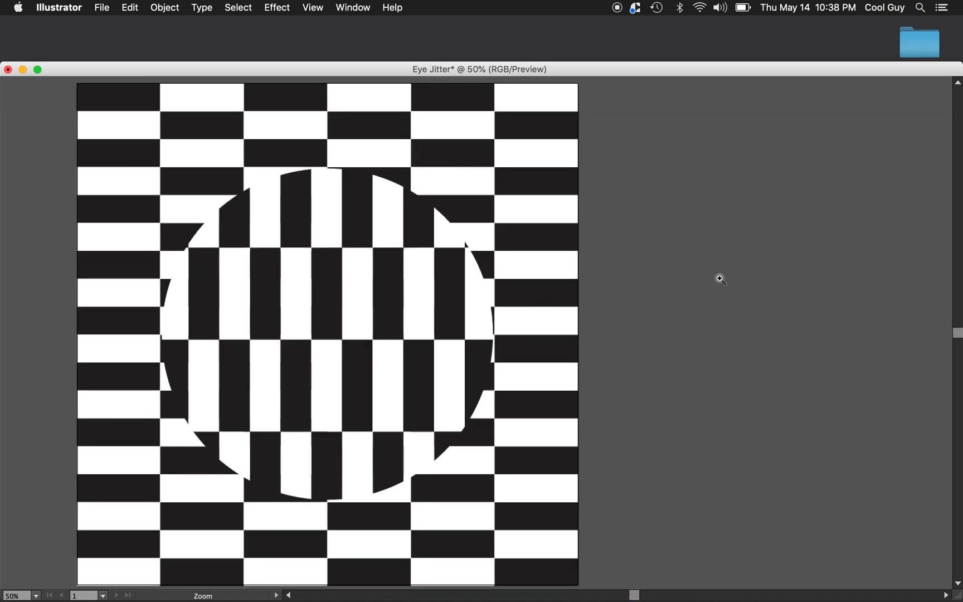
scroll(720, 278, "left", 8)
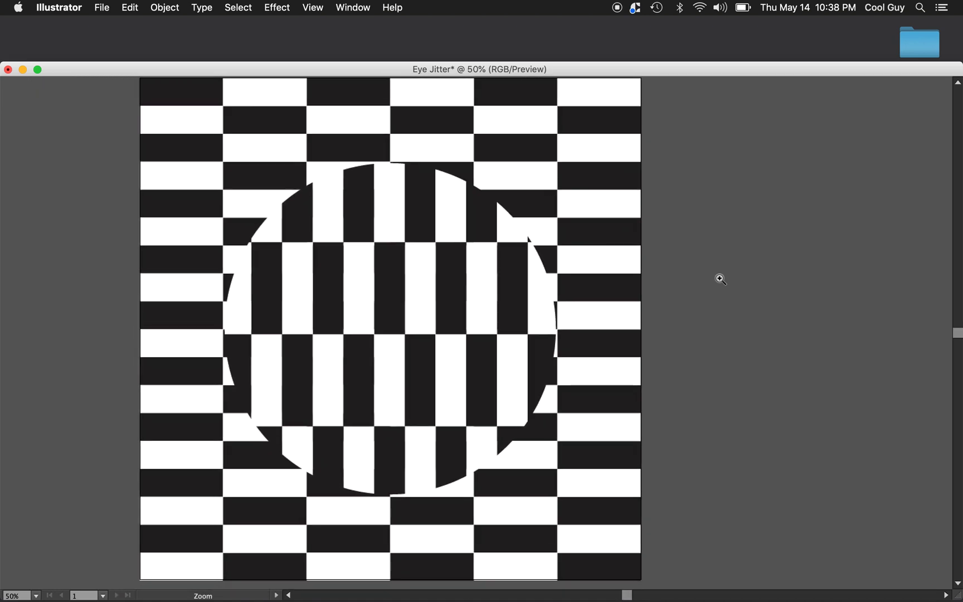